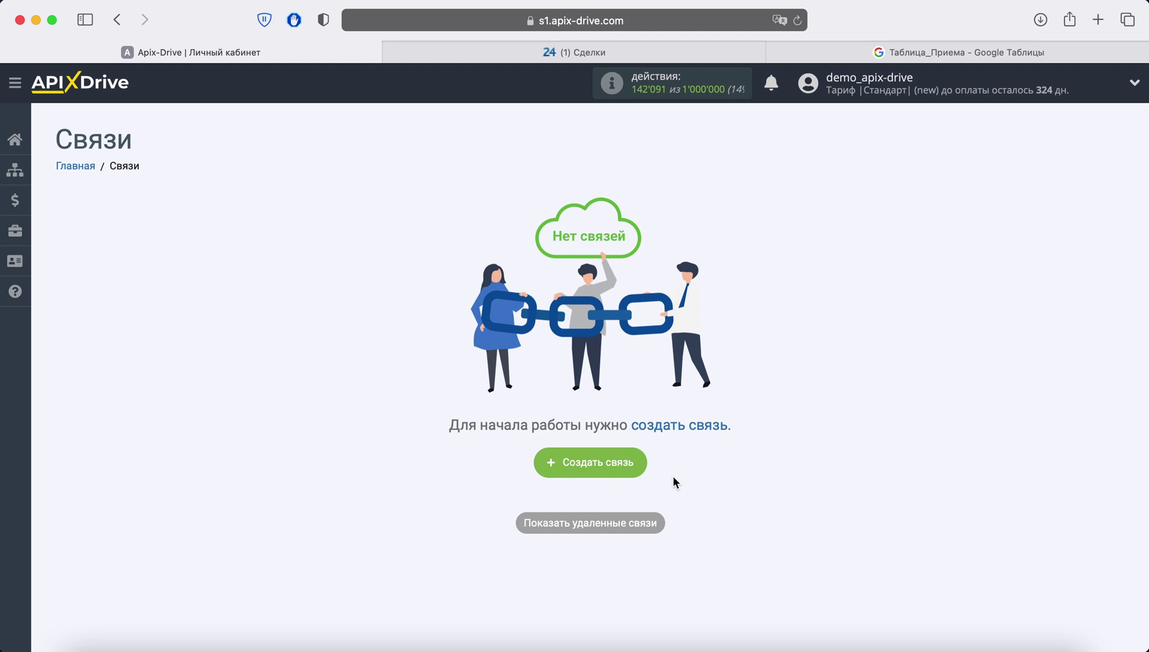
Step: Start a new connection with Битрикс24 as the data source system
{"action": "left_click", "coordinate": [641, 469]}
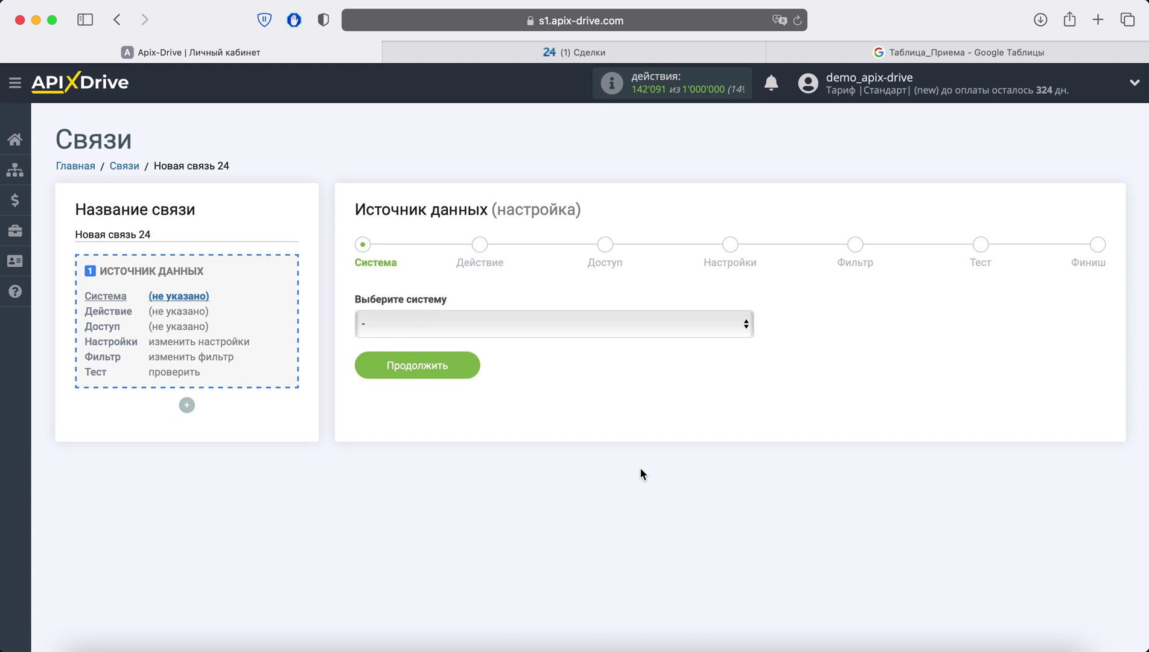
{"action": "left_click", "coordinate": [575, 332]}
{"action": "scroll", "coordinate": [581, 411], "scroll_direction": "down", "scroll_amount": 10}
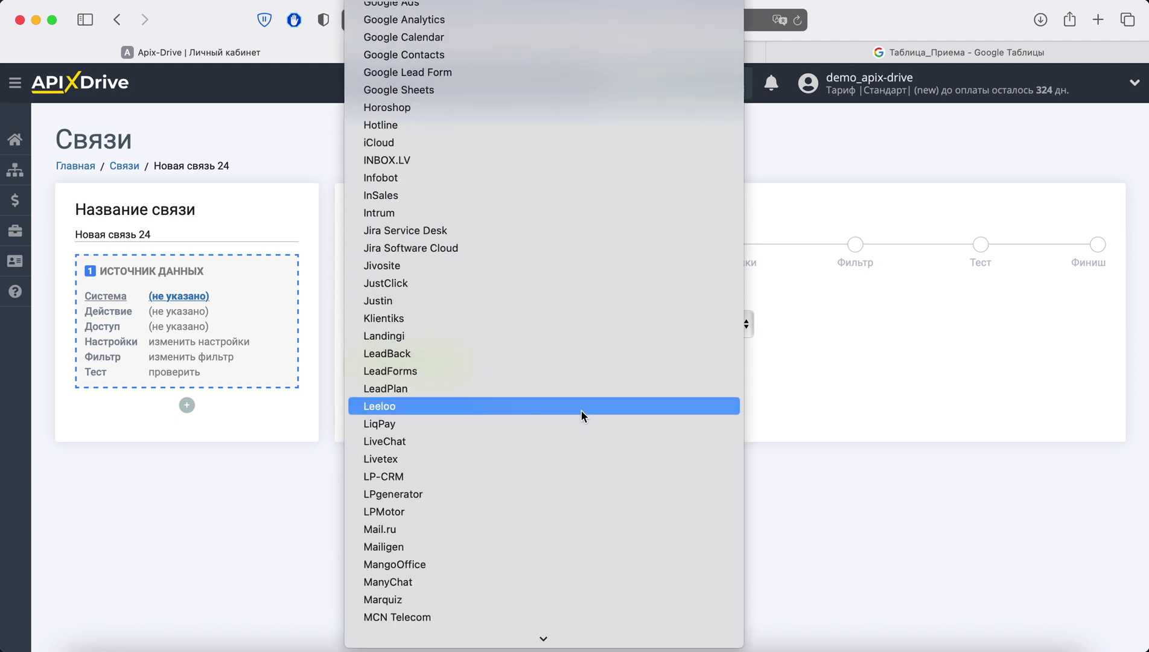
{"action": "scroll", "coordinate": [581, 411], "scroll_direction": "down", "scroll_amount": 10}
{"action": "scroll", "coordinate": [582, 411], "scroll_direction": "down", "scroll_amount": 10}
{"action": "scroll", "coordinate": [581, 411], "scroll_direction": "down", "scroll_amount": 5}
{"action": "scroll", "coordinate": [581, 410], "scroll_direction": "down", "scroll_amount": 10}
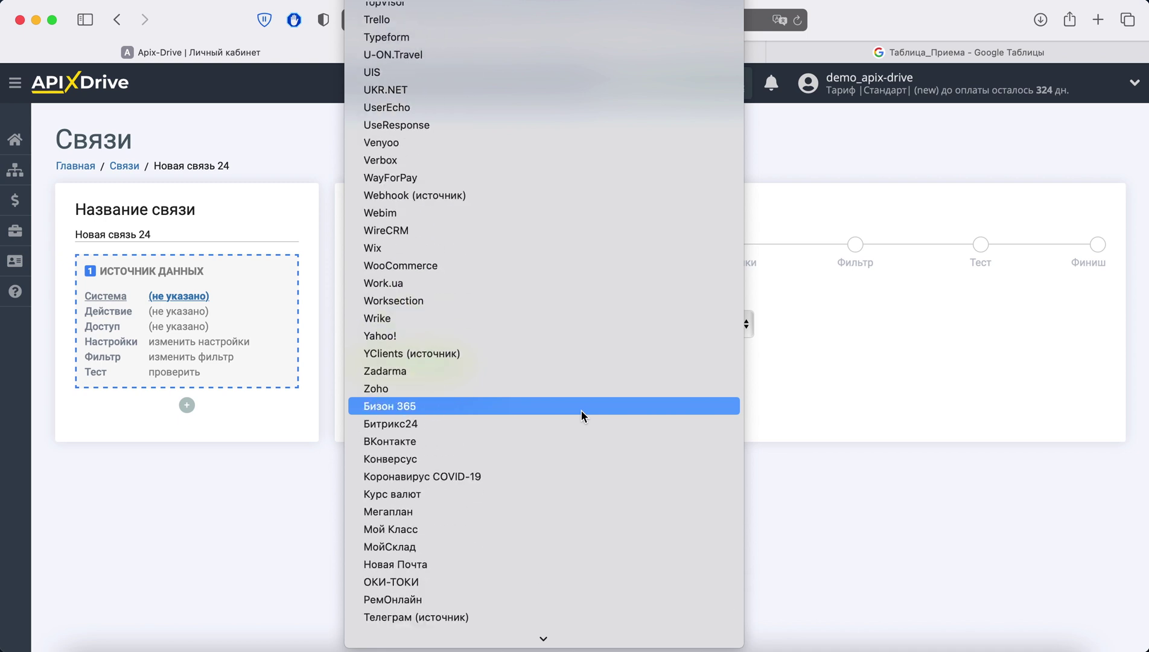
{"action": "scroll", "coordinate": [581, 410], "scroll_direction": "down", "scroll_amount": 2}
{"action": "left_click", "coordinate": [497, 376]}
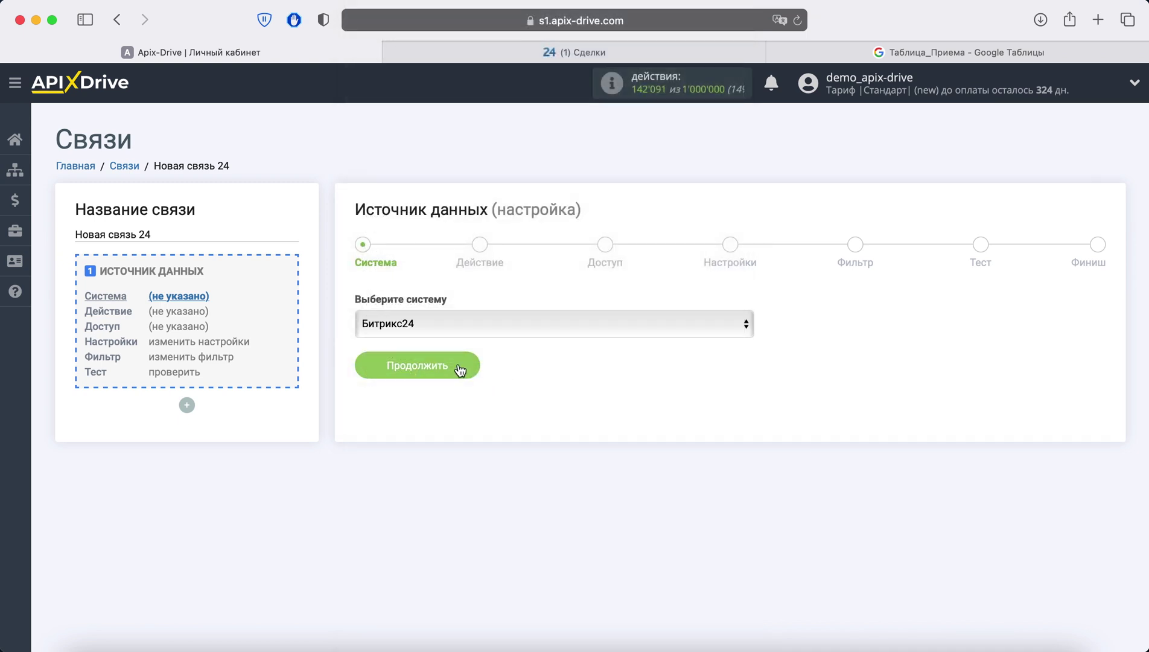
{"action": "left_click", "coordinate": [461, 364]}
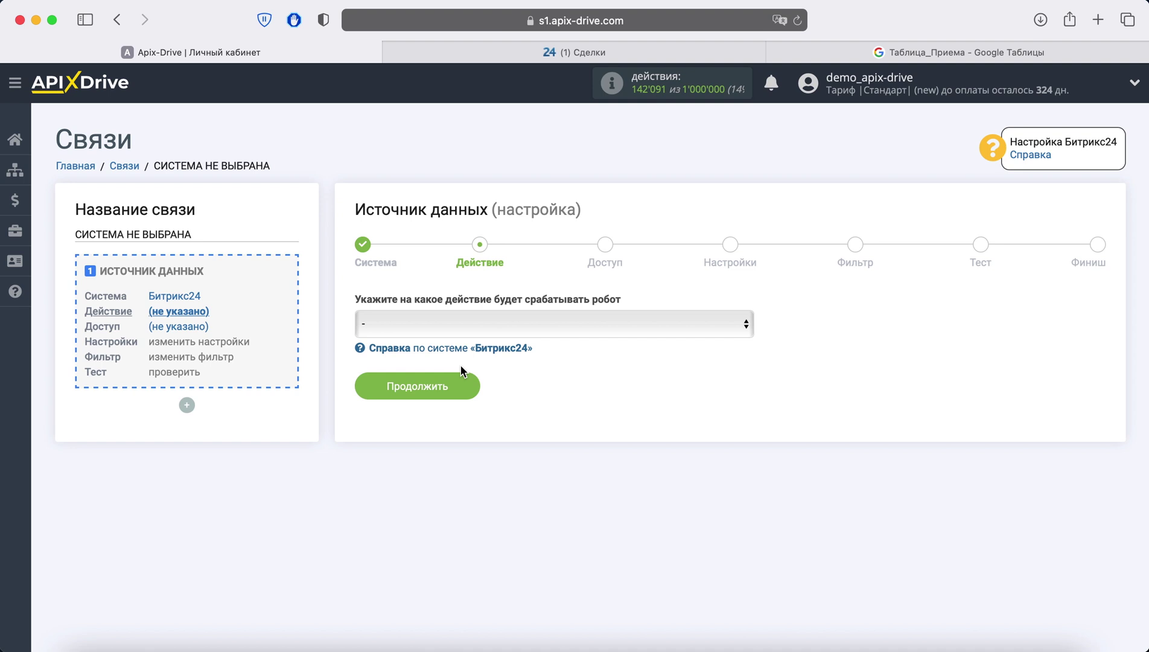
Step: Set the source action to Загрузить СДЕЛКИ (новые) and advance to account access
{"action": "left_click", "coordinate": [581, 324]}
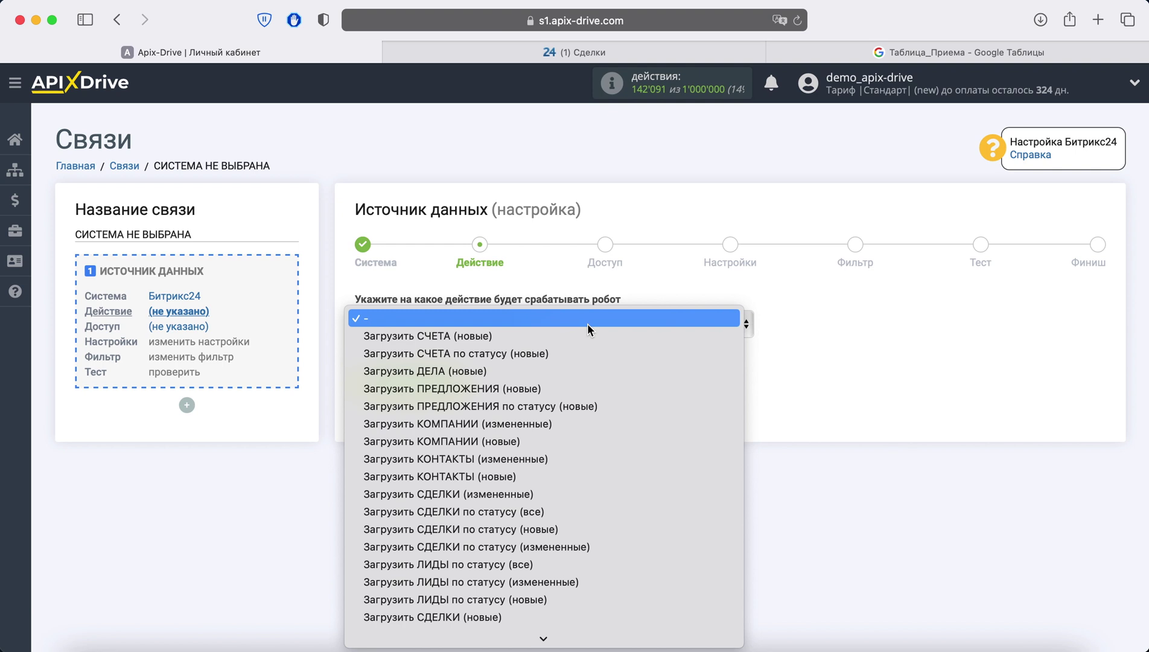
{"action": "left_click", "coordinate": [551, 616]}
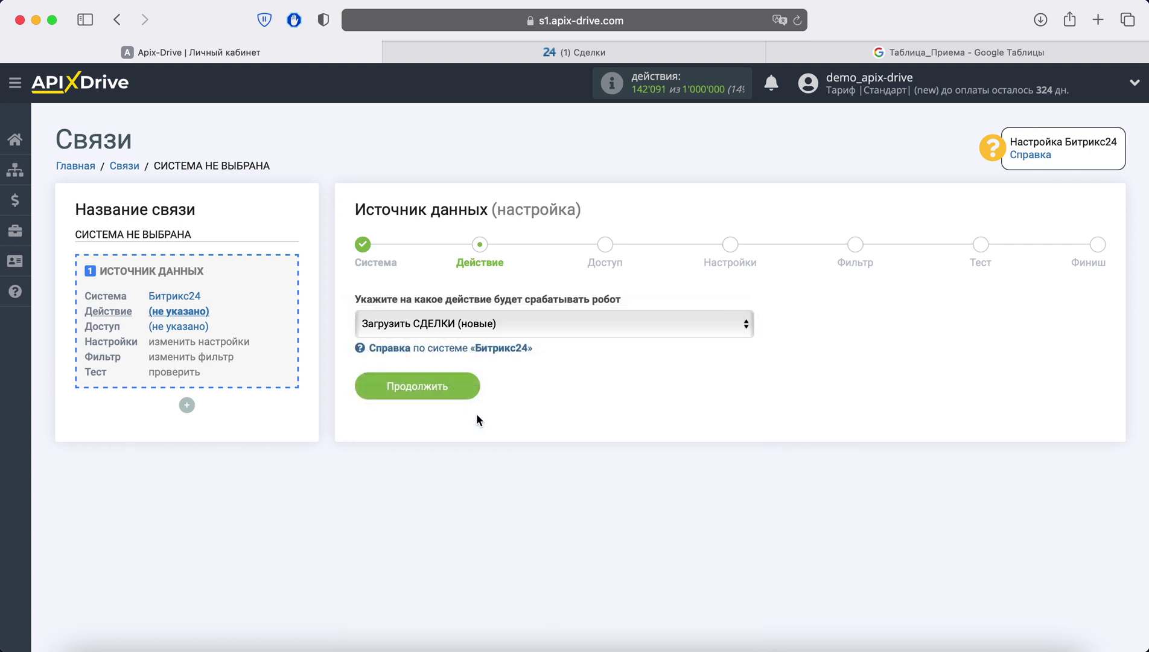
{"action": "left_click", "coordinate": [466, 385]}
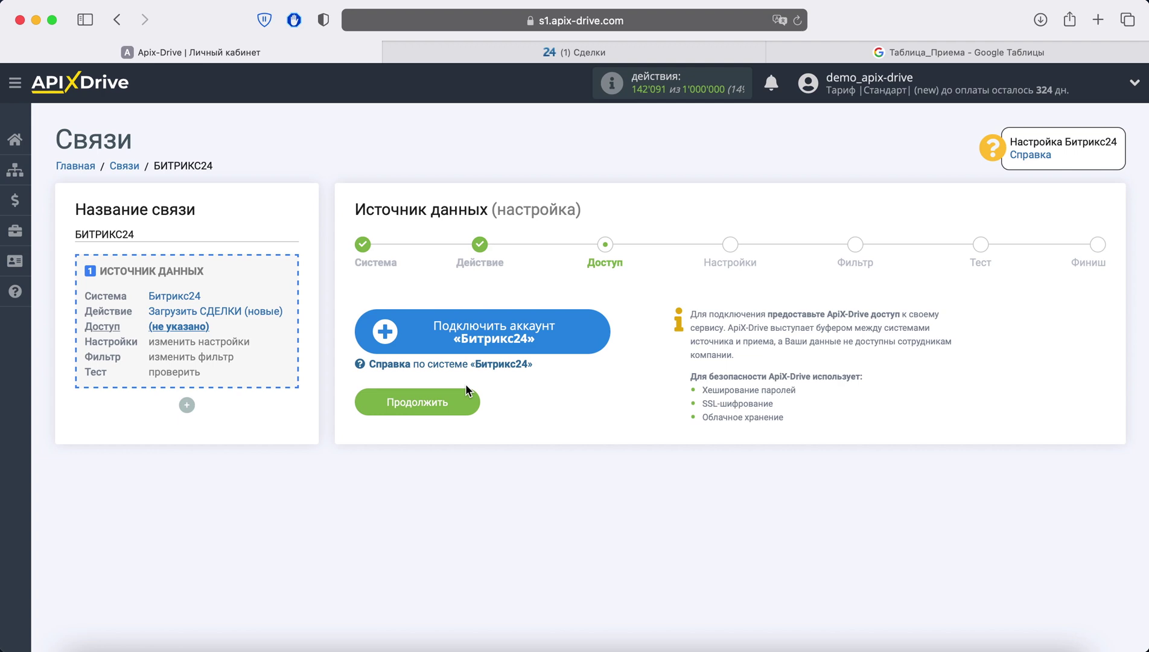
Step: Open the Bitrix24 account form, keeping installation type облако and country Украина
{"action": "left_click", "coordinate": [441, 339]}
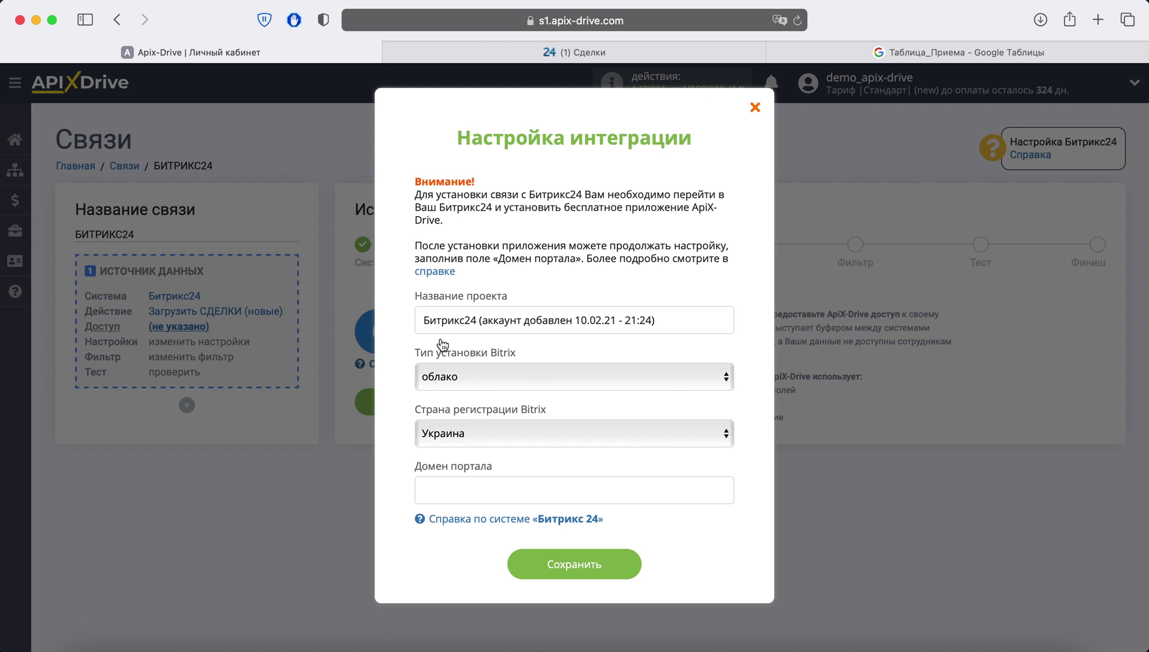
{"action": "left_click", "coordinate": [468, 377]}
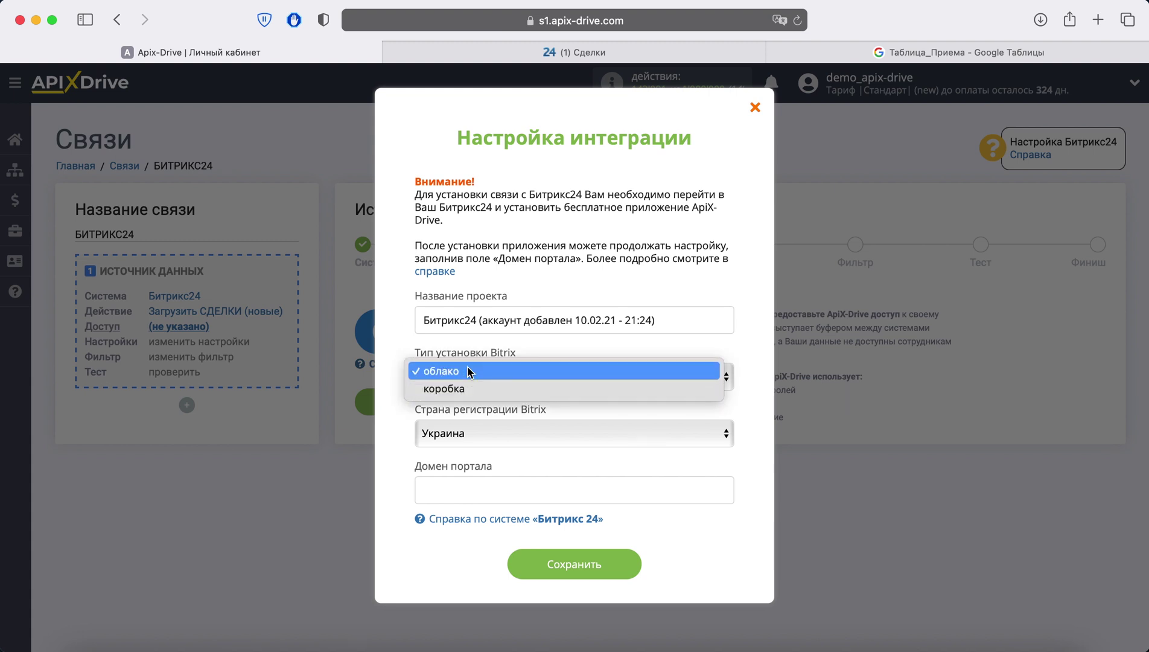
{"action": "left_click", "coordinate": [468, 371]}
{"action": "left_click", "coordinate": [469, 432]}
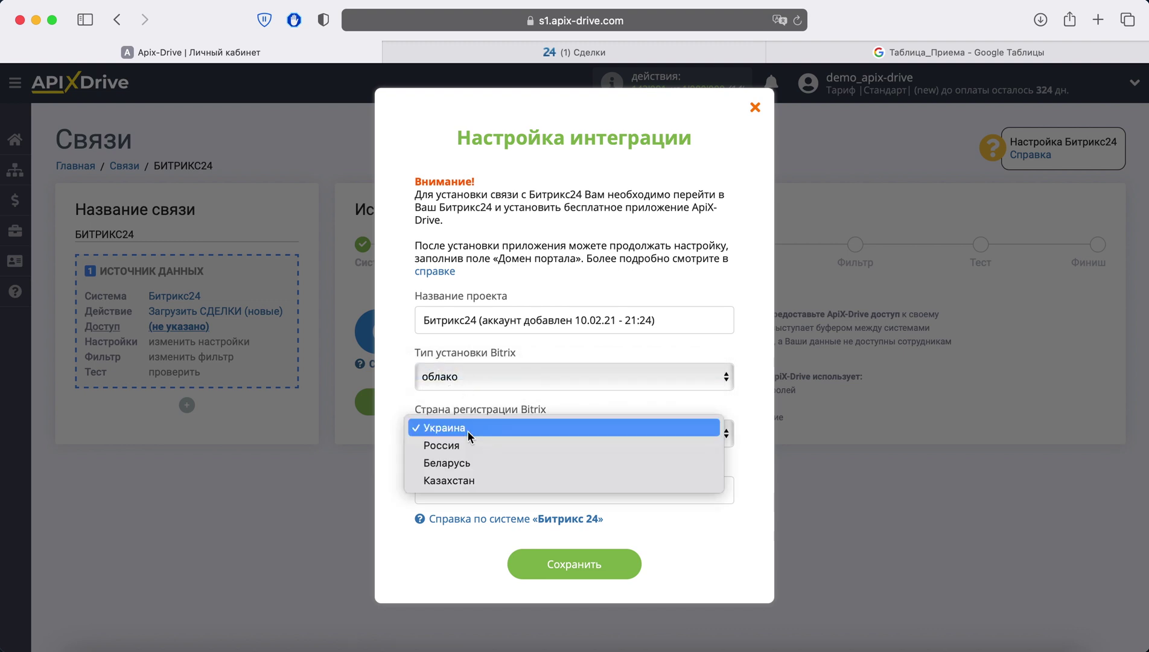
{"action": "left_click", "coordinate": [468, 429]}
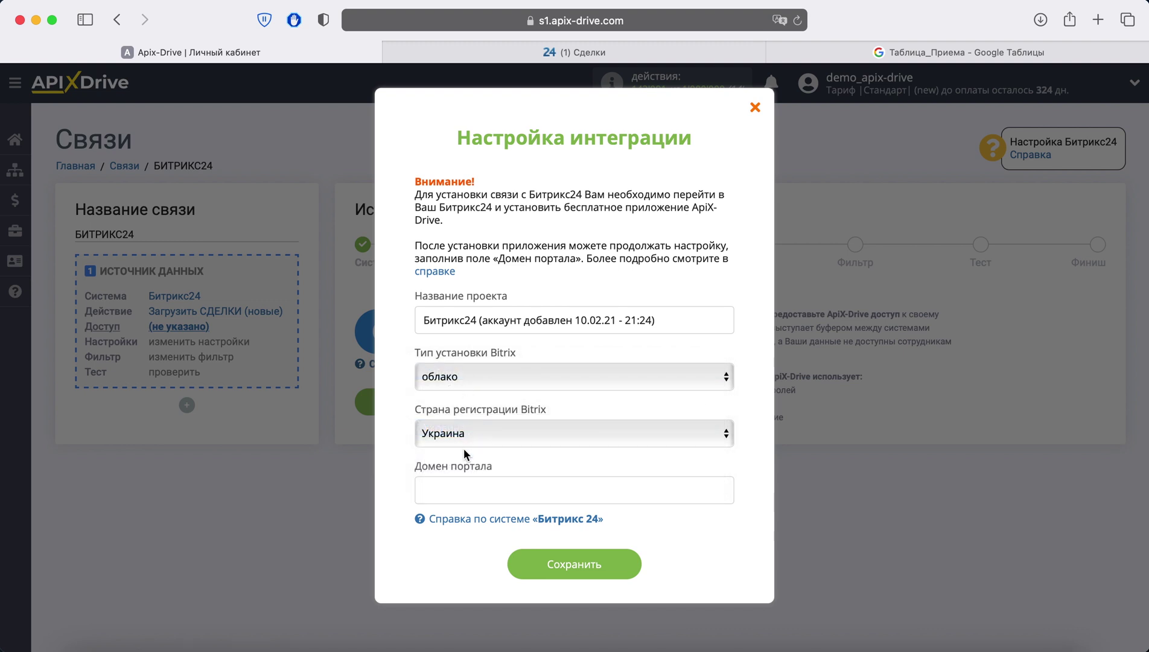
{"action": "left_click", "coordinate": [455, 490]}
Step: In Bitrix24, find apix-drive in Приложения and install it, accepting both agreements
{"action": "left_click", "coordinate": [640, 56]}
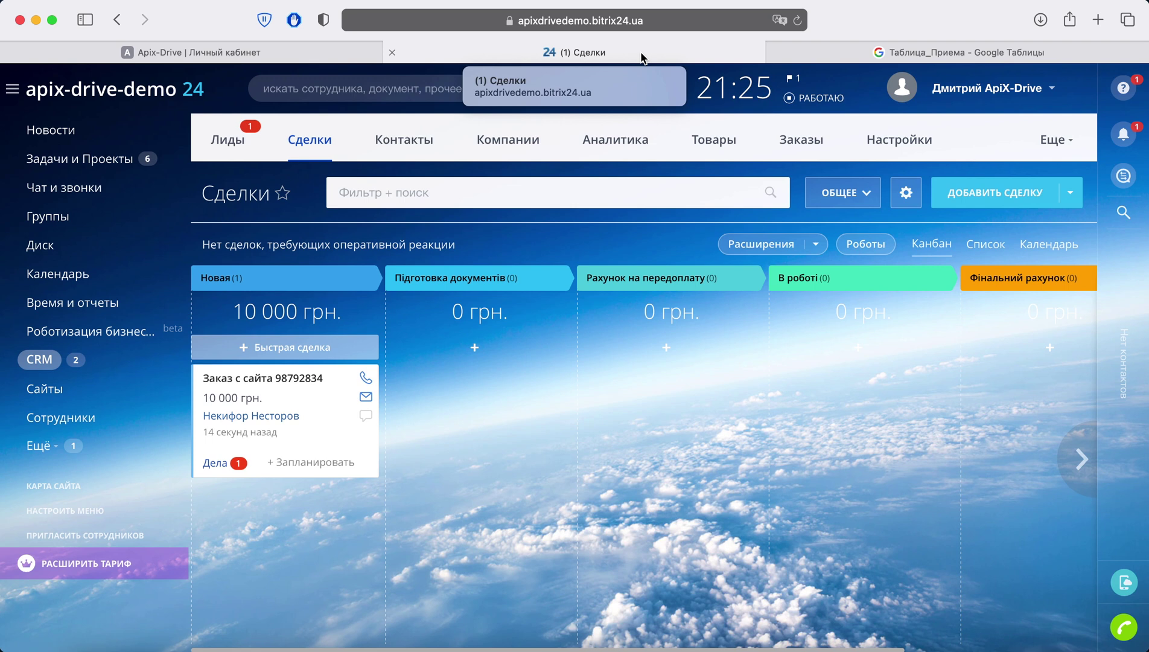
{"action": "left_click", "coordinate": [40, 446]}
{"action": "scroll", "coordinate": [43, 450], "scroll_direction": "down", "scroll_amount": 6}
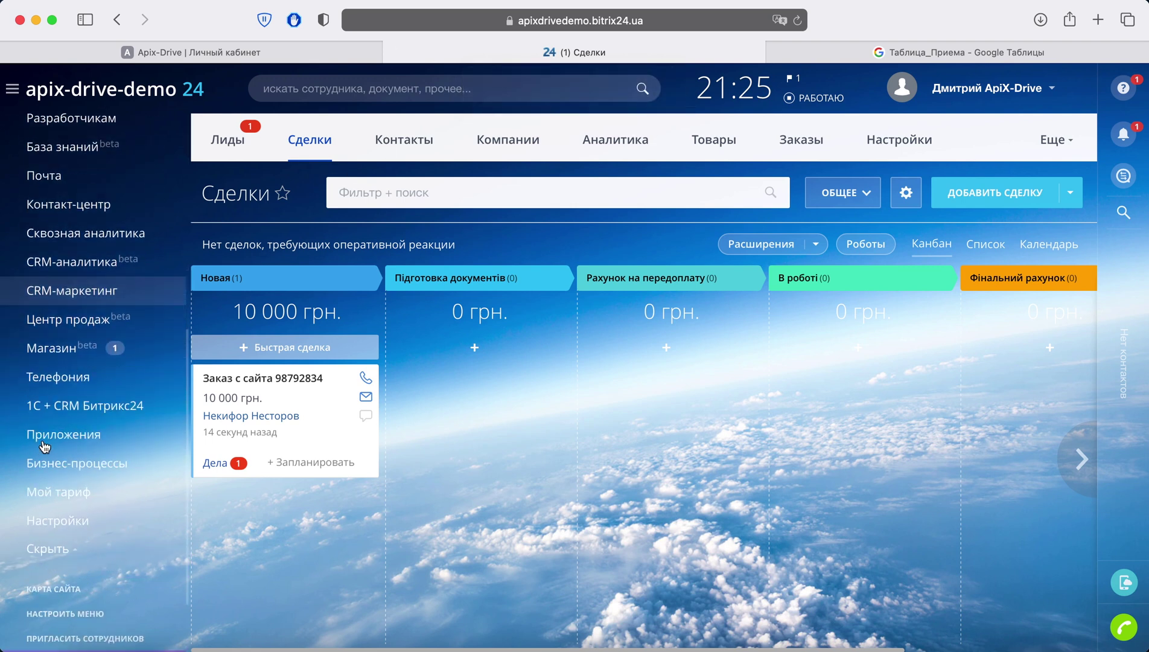
{"action": "left_click", "coordinate": [45, 436]}
{"action": "type", "text": "api"}
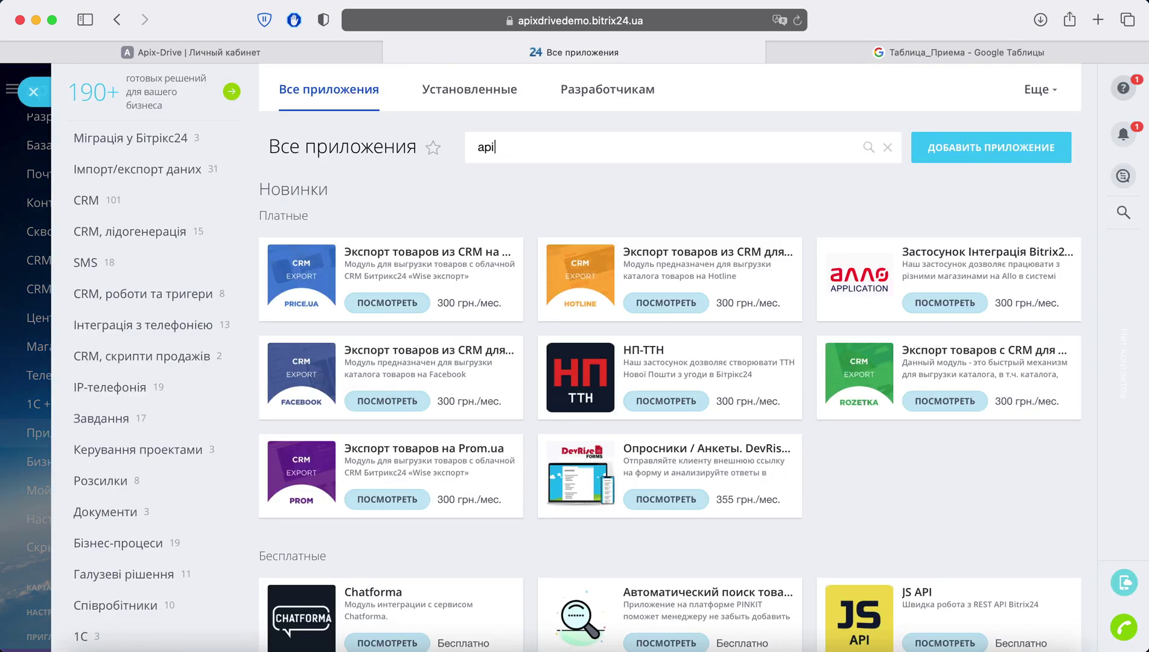
{"action": "type", "text": "x-drive"}
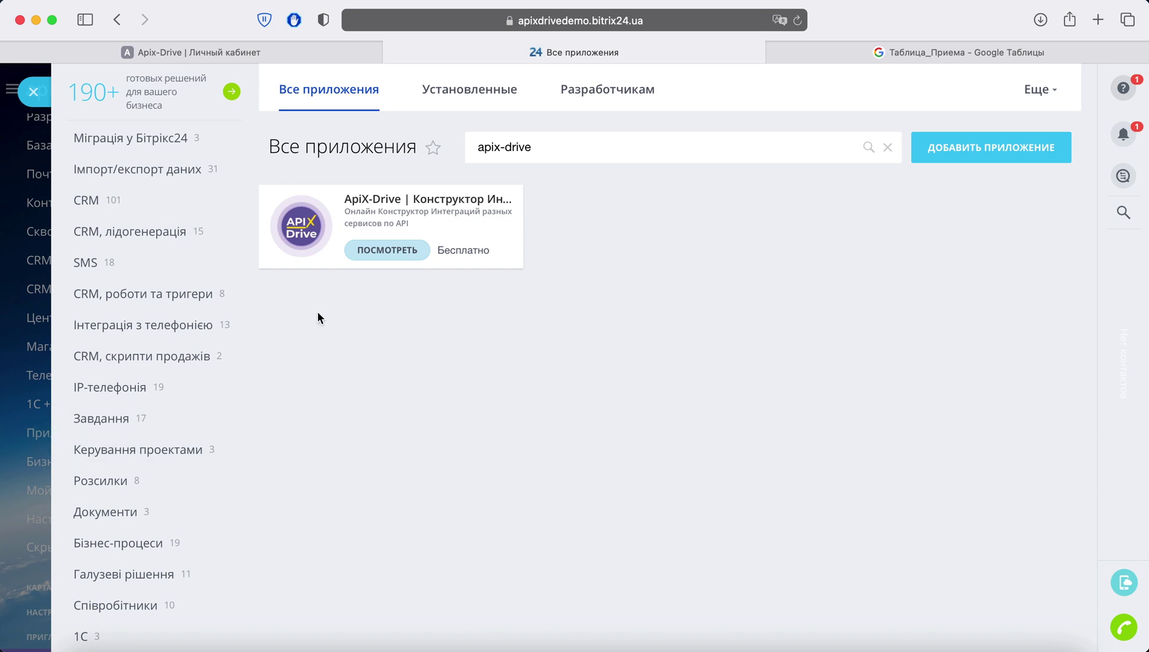
{"action": "left_click", "coordinate": [386, 254]}
{"action": "left_click", "coordinate": [302, 201]}
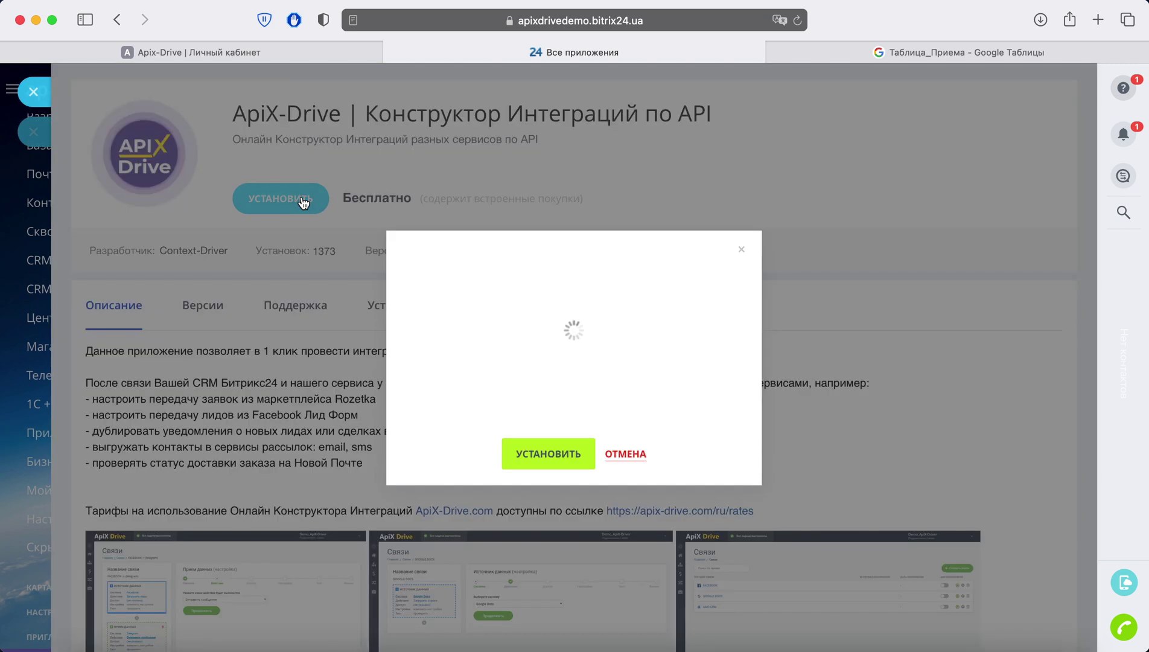
{"action": "left_click", "coordinate": [415, 464]}
{"action": "left_click", "coordinate": [416, 484]}
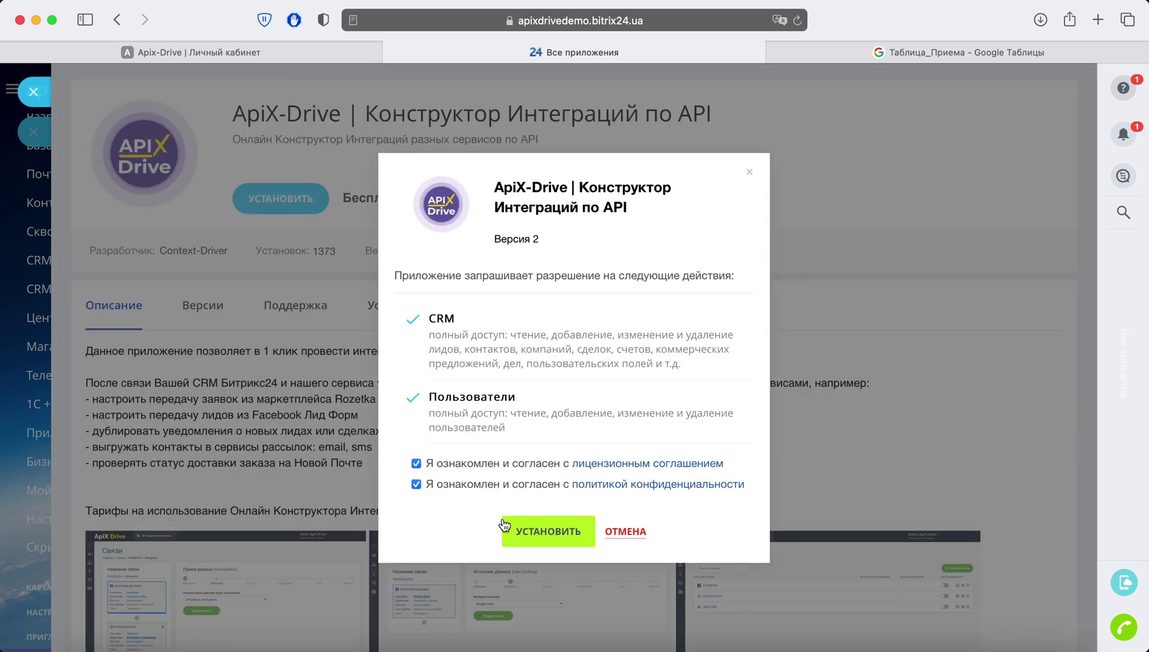
{"action": "left_click", "coordinate": [534, 529]}
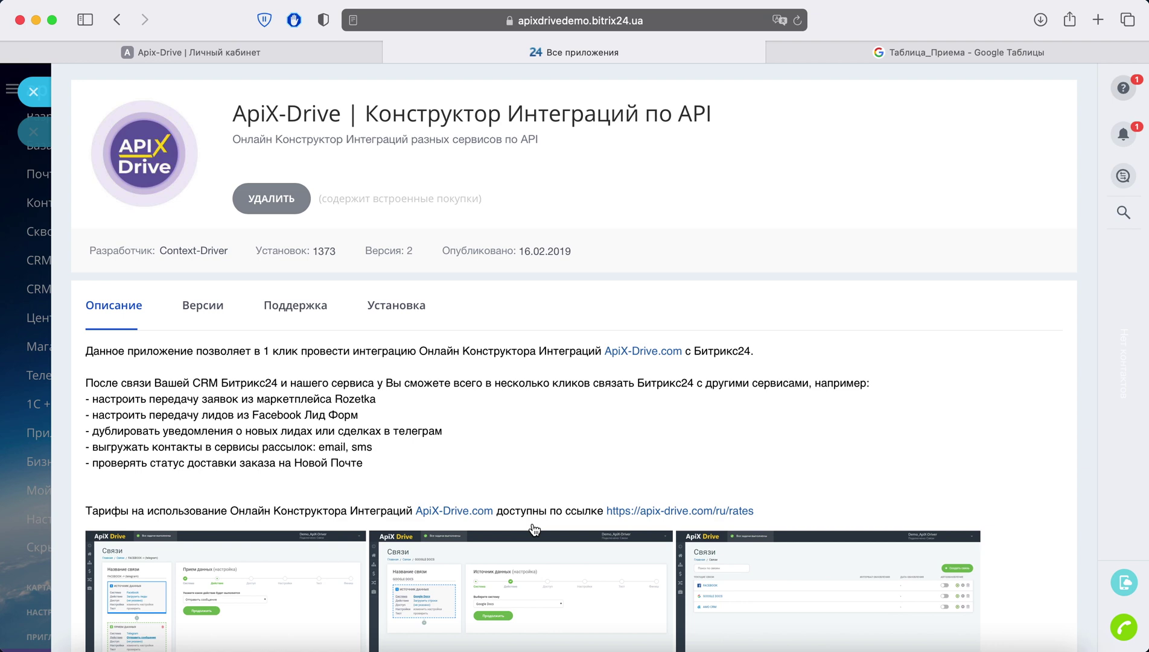
Step: Copy the Bitrix24 portal domain from the browser address bar
{"action": "left_click", "coordinate": [559, 20]}
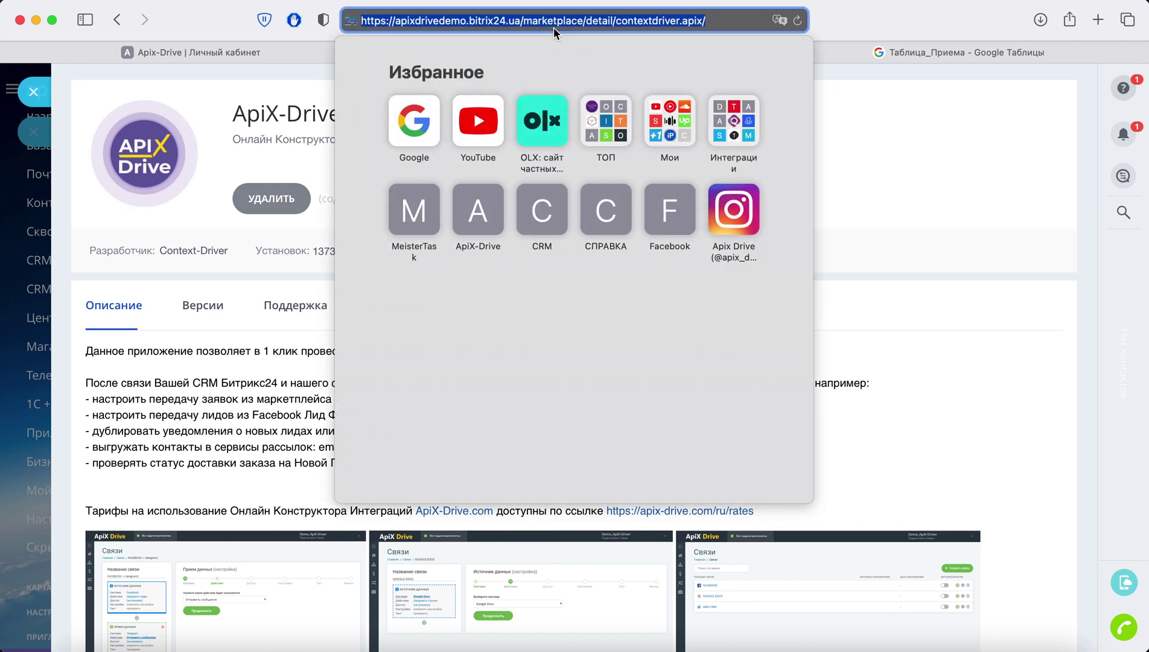
{"action": "left_click_drag", "start_coordinate": [396, 21], "coordinate": [512, 21]}
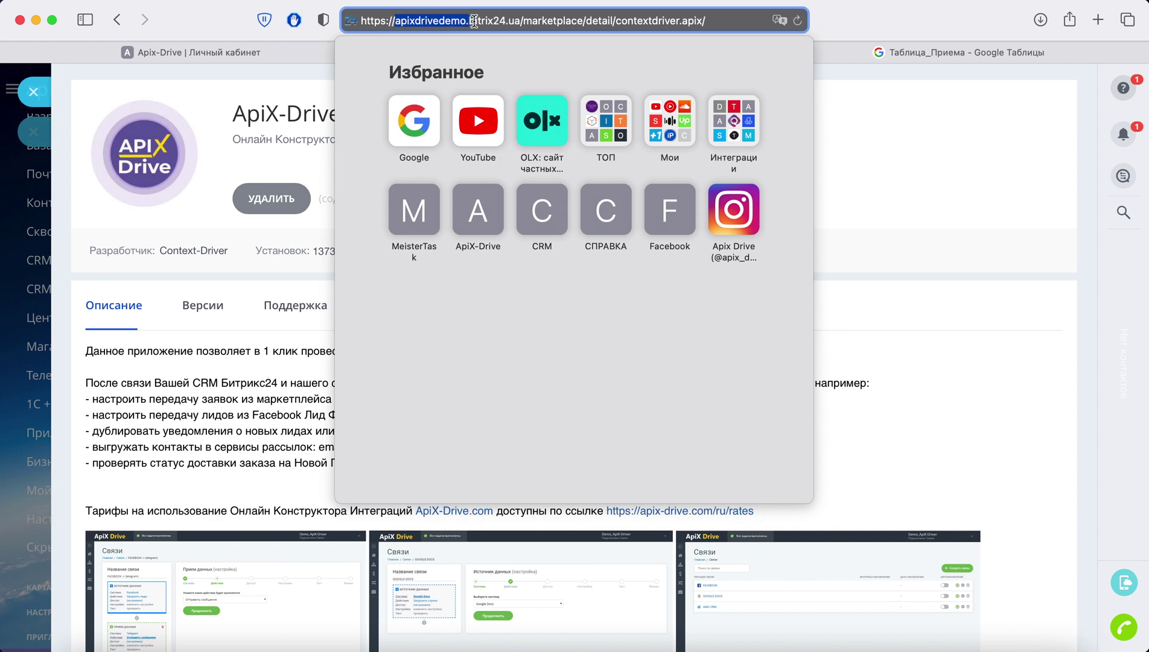
{"action": "right_click", "coordinate": [512, 20]}
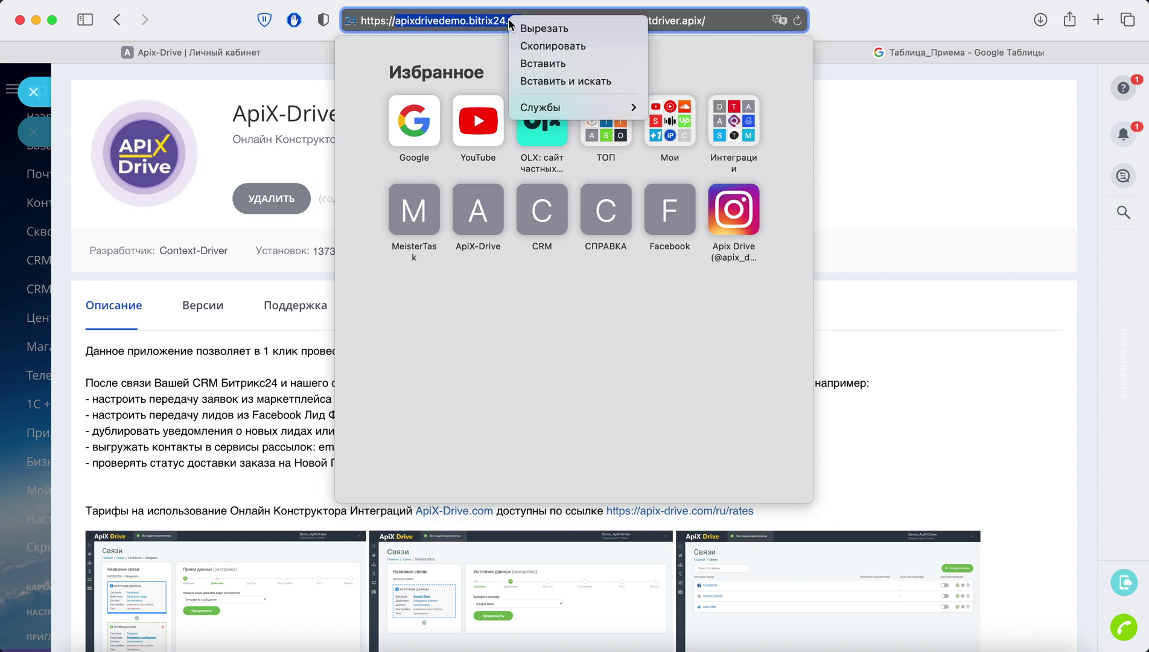
{"action": "left_click", "coordinate": [541, 46]}
Step: Paste the portal domain into Домен портала and save the integration settings
{"action": "left_click", "coordinate": [337, 53]}
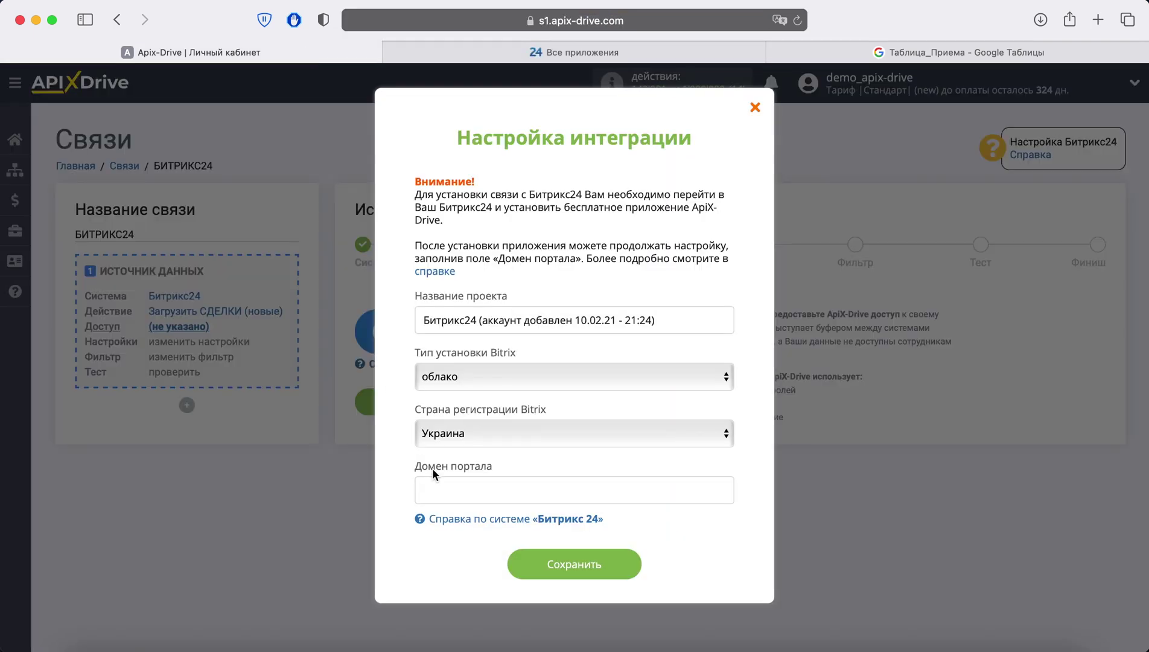
{"action": "right_click", "coordinate": [444, 488]}
{"action": "left_click", "coordinate": [462, 494]}
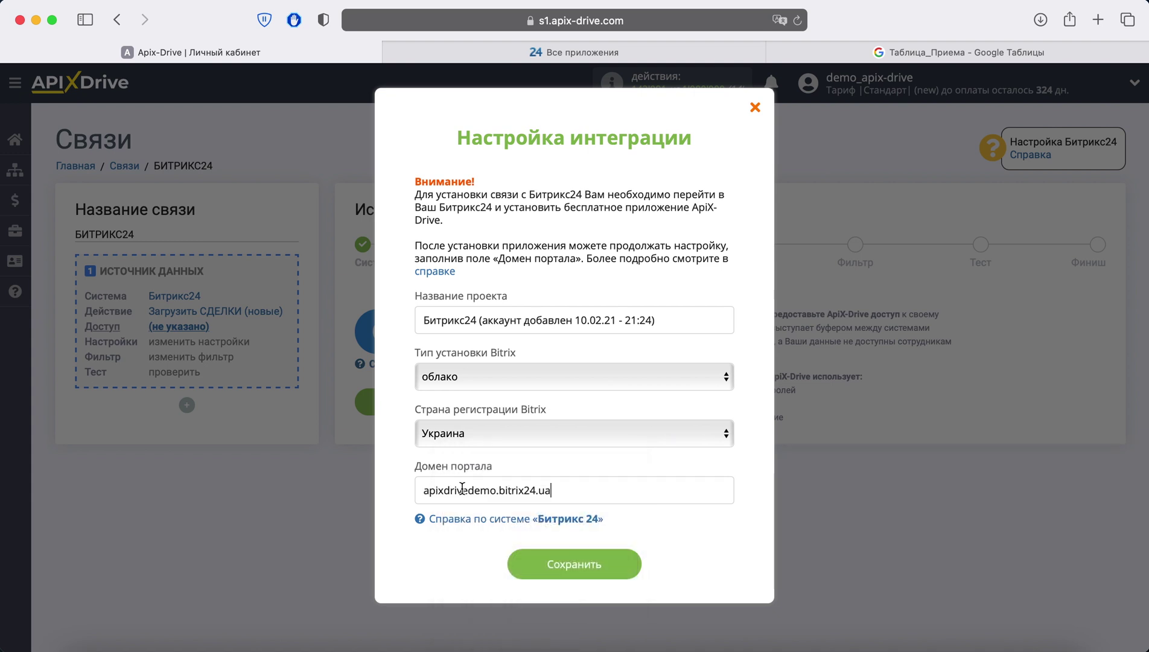
{"action": "left_click", "coordinate": [623, 566]}
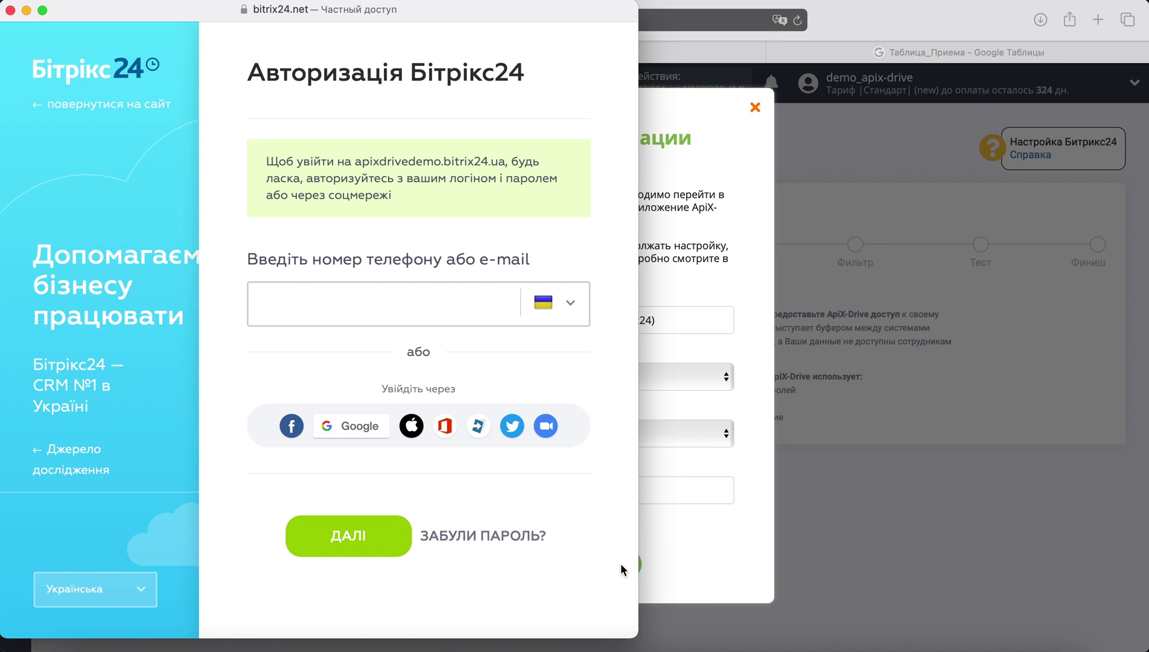
Step: Sign in to Bitrix24 with the saved login e-mail and password
{"action": "left_click", "coordinate": [302, 296]}
{"action": "right_click", "coordinate": [321, 300]}
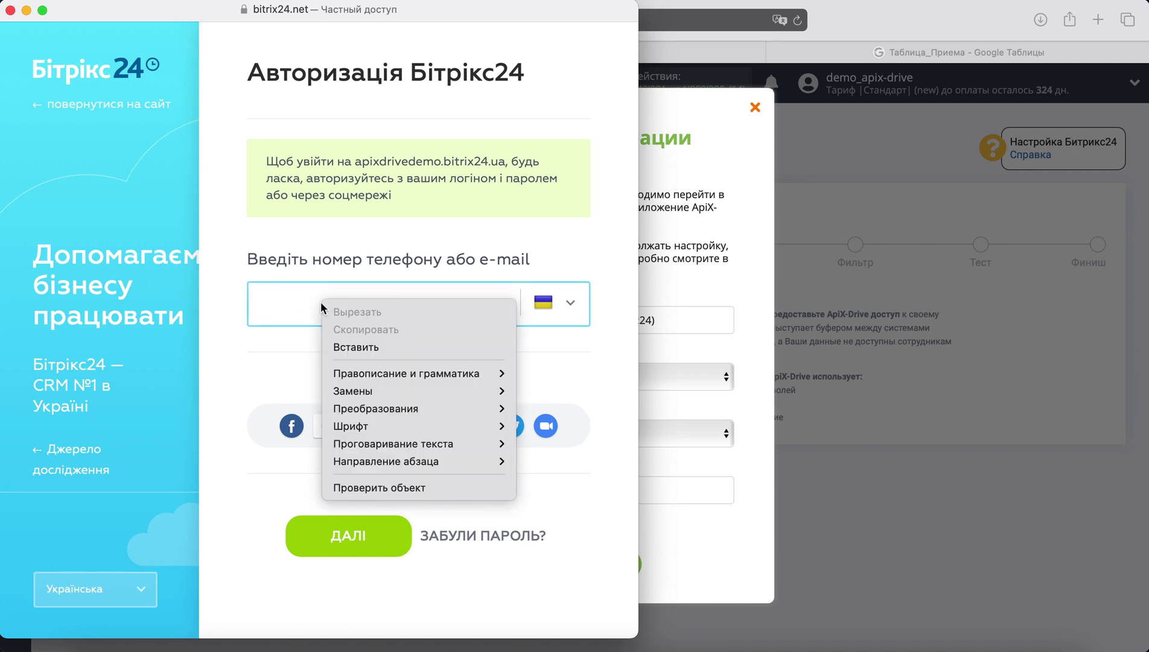
{"action": "left_click", "coordinate": [356, 347]}
{"action": "left_click", "coordinate": [380, 530]}
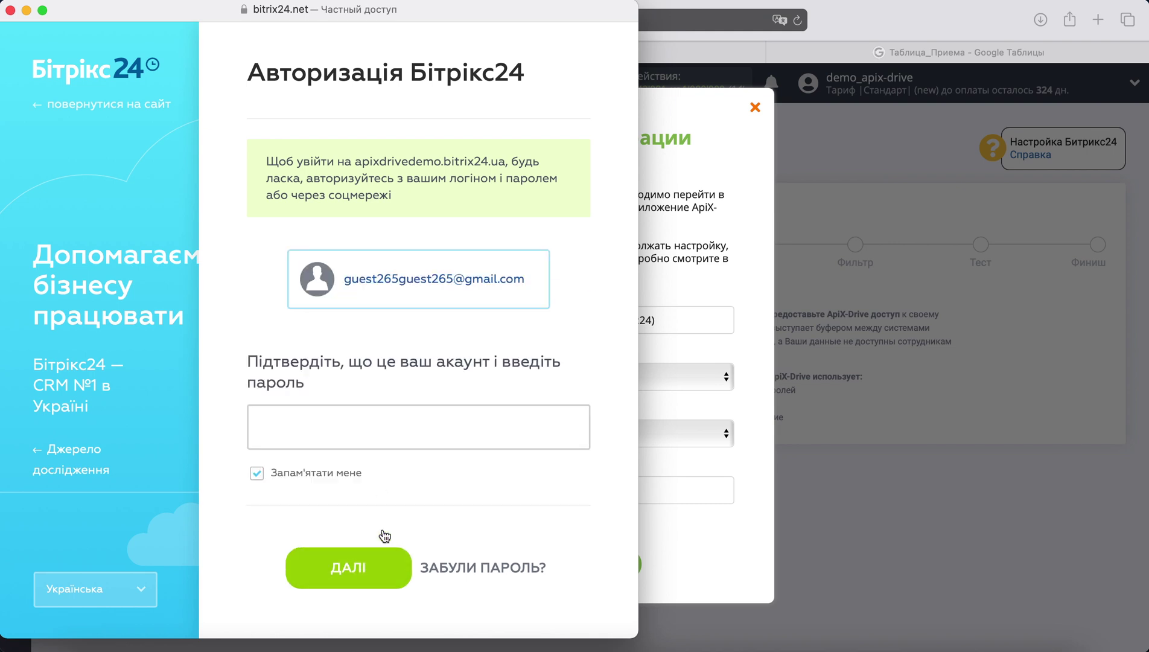
{"action": "left_click", "coordinate": [361, 462]}
{"action": "left_click", "coordinate": [381, 558]}
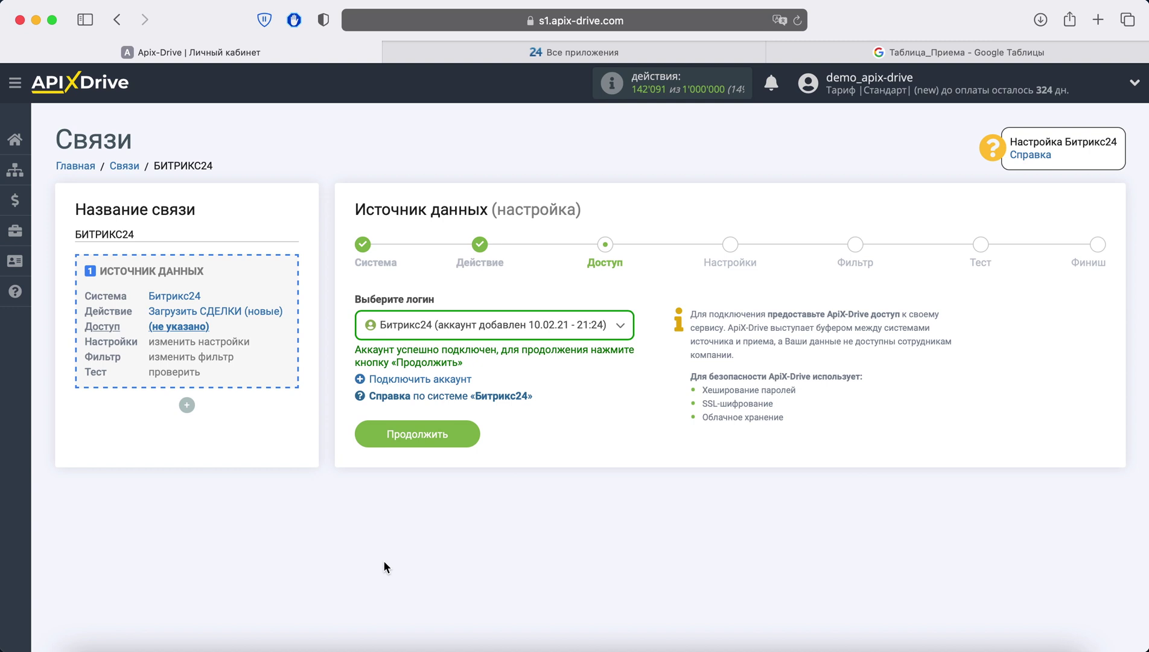
Step: Keep Без воронки, Воронка продаж and Воронка производства checked and continue to Фильтр
{"action": "left_click", "coordinate": [450, 424]}
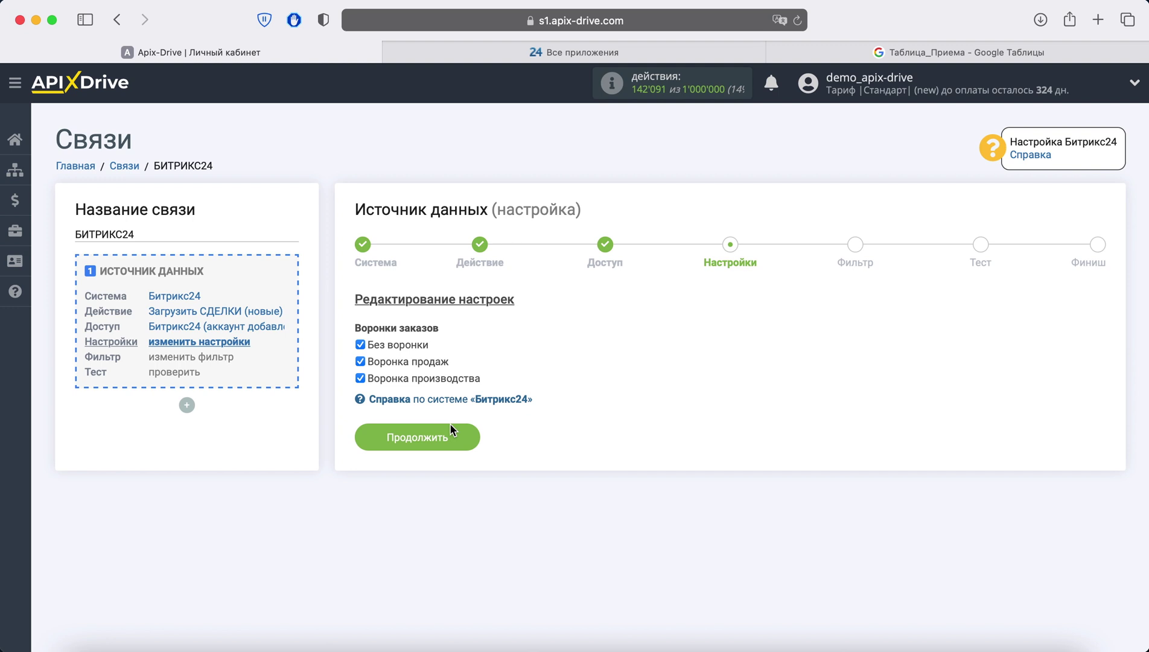
{"action": "left_click", "coordinate": [450, 424]}
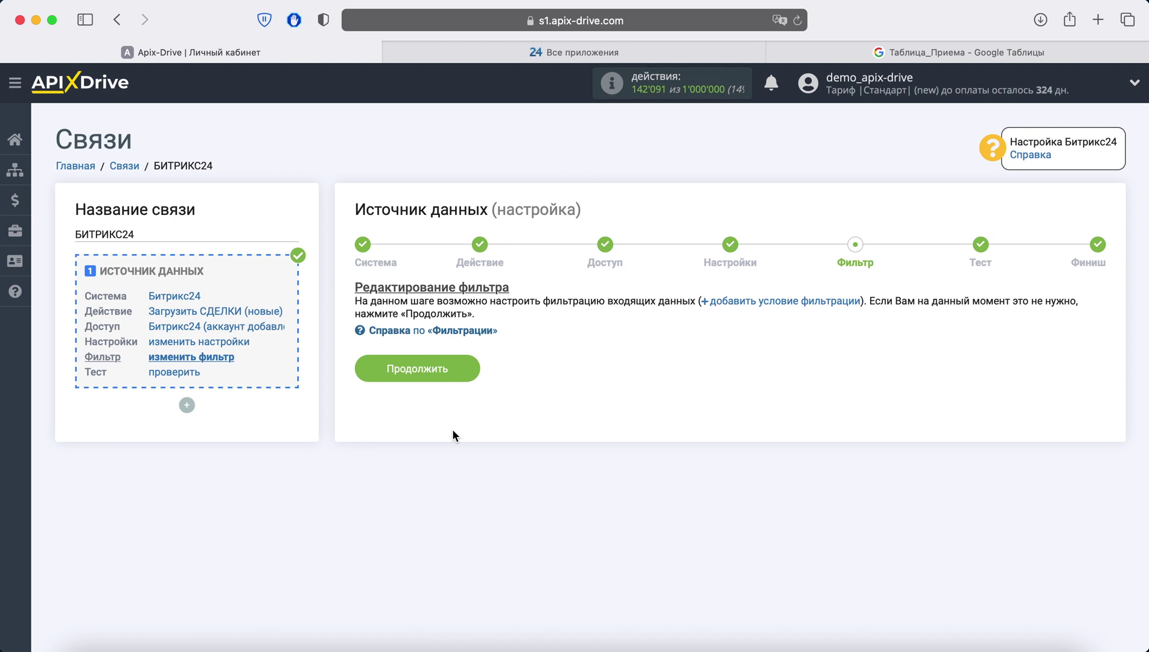
Step: Skip filtering, review the sample deal's test data, and finish the Bitrix24 source setup
{"action": "left_click", "coordinate": [453, 365]}
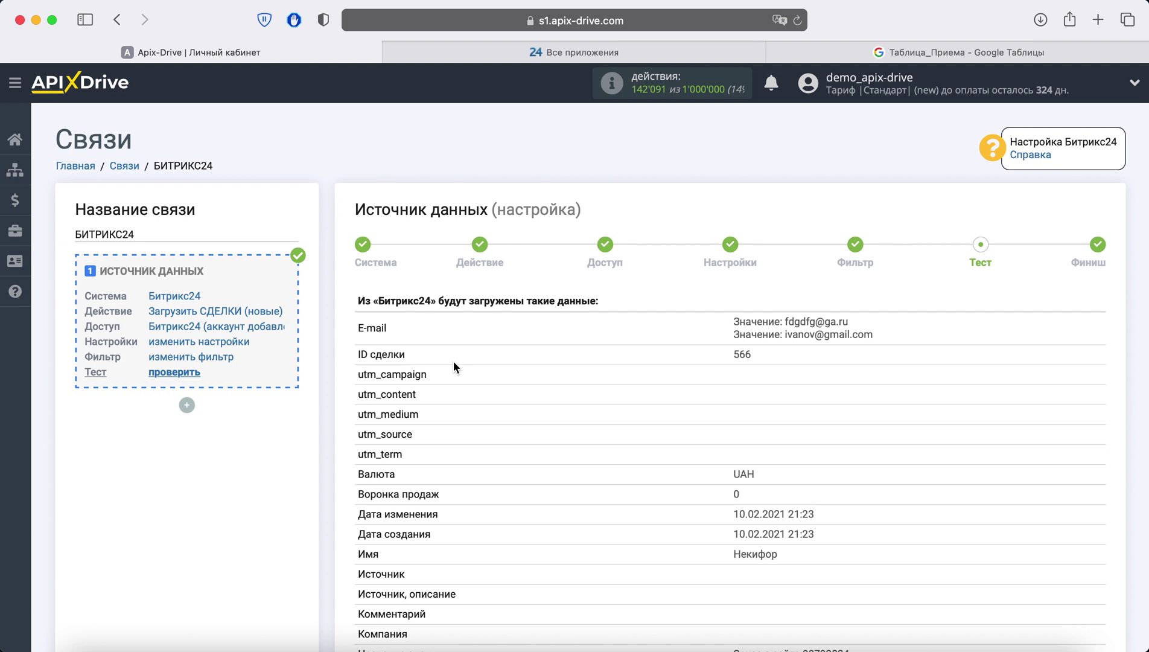
{"action": "scroll", "coordinate": [454, 362], "scroll_direction": "down", "scroll_amount": 1}
{"action": "scroll", "coordinate": [454, 362], "scroll_direction": "down", "scroll_amount": 1}
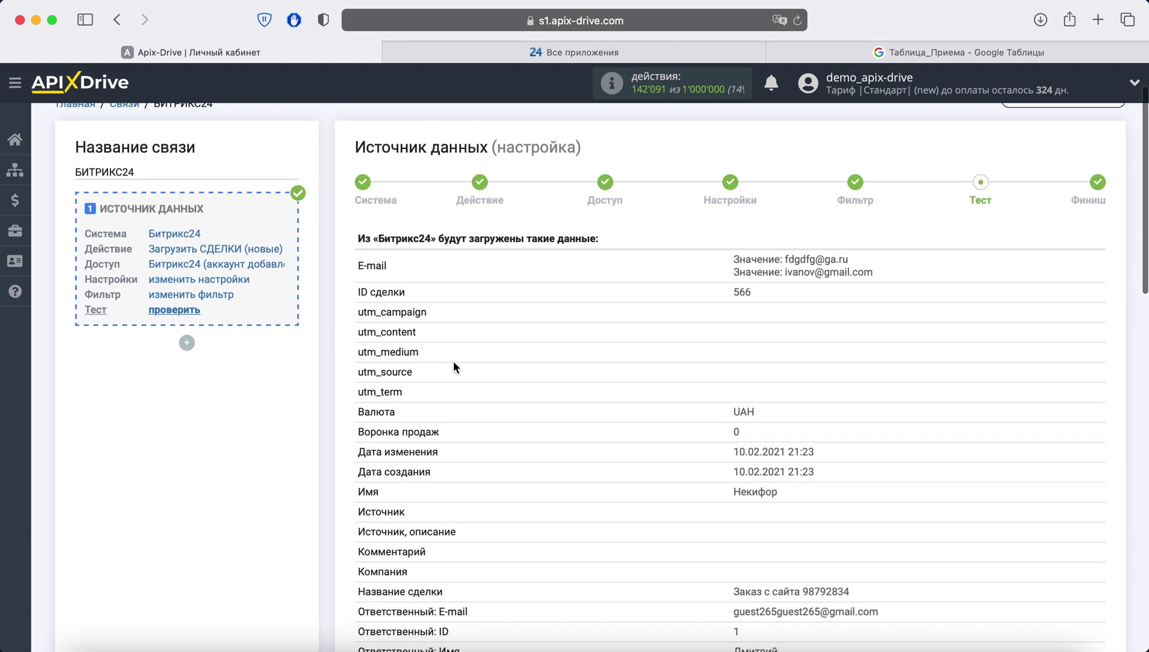
{"action": "scroll", "coordinate": [453, 362], "scroll_direction": "down", "scroll_amount": 1}
{"action": "scroll", "coordinate": [453, 362], "scroll_direction": "down", "scroll_amount": 3}
{"action": "scroll", "coordinate": [454, 362], "scroll_direction": "down", "scroll_amount": 1}
{"action": "scroll", "coordinate": [454, 362], "scroll_direction": "down", "scroll_amount": 1}
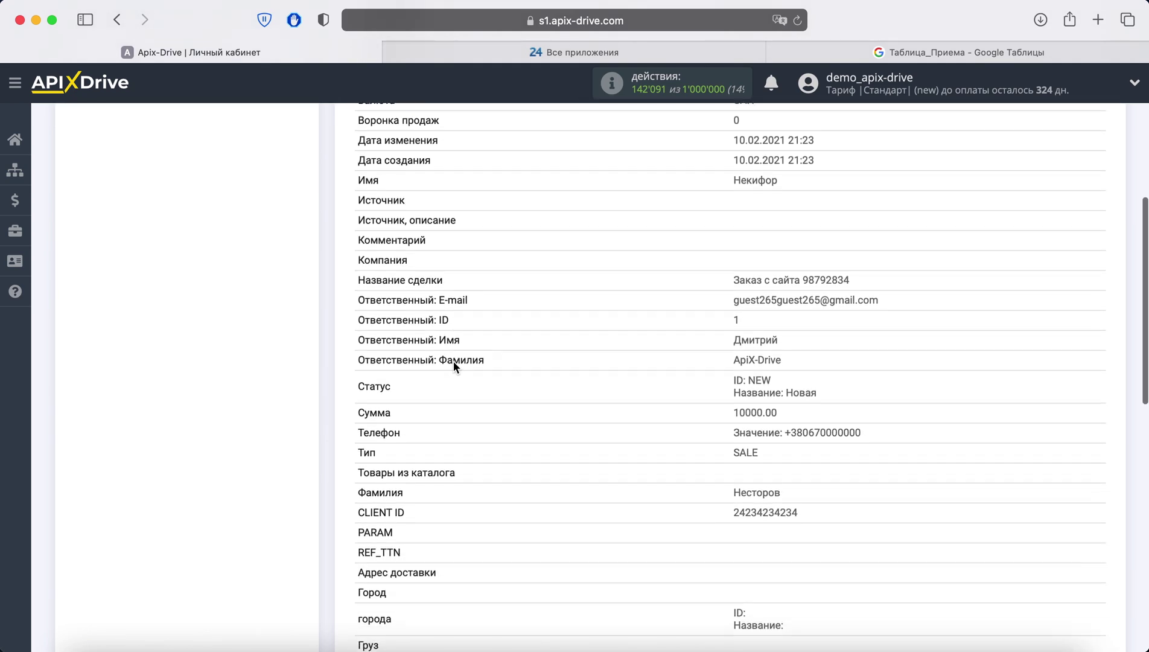
{"action": "scroll", "coordinate": [454, 363], "scroll_direction": "down", "scroll_amount": 1}
{"action": "scroll", "coordinate": [454, 362], "scroll_direction": "down", "scroll_amount": 2}
{"action": "scroll", "coordinate": [453, 365], "scroll_direction": "down", "scroll_amount": 2}
{"action": "scroll", "coordinate": [453, 365], "scroll_direction": "down", "scroll_amount": 1}
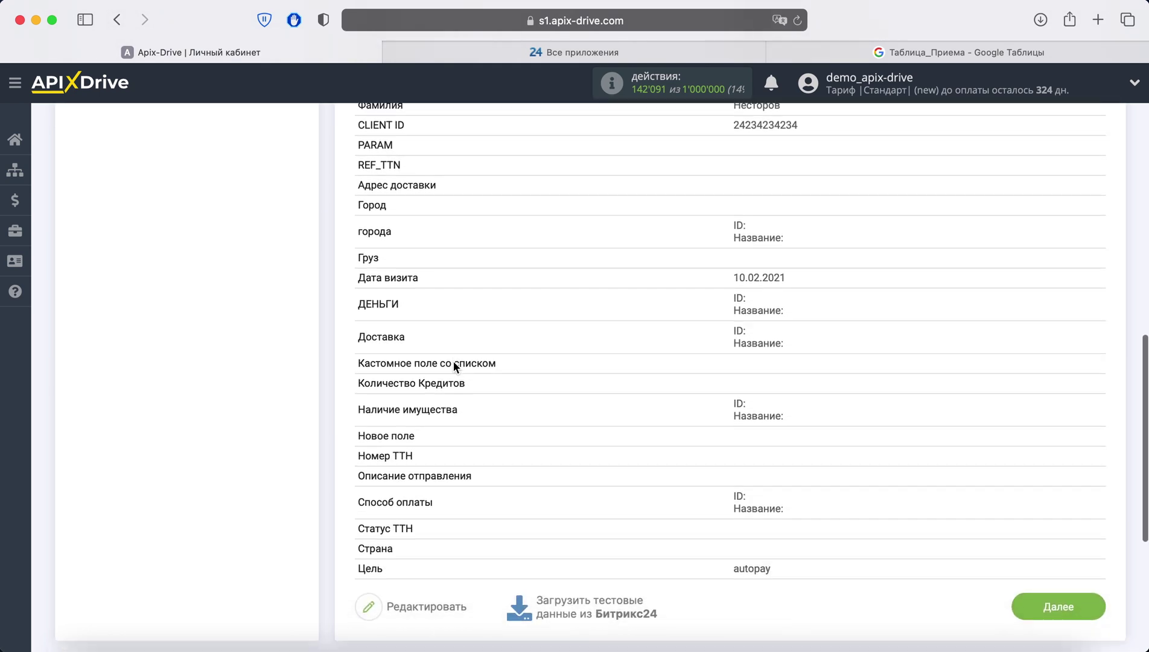
{"action": "scroll", "coordinate": [453, 366], "scroll_direction": "down", "scroll_amount": 2}
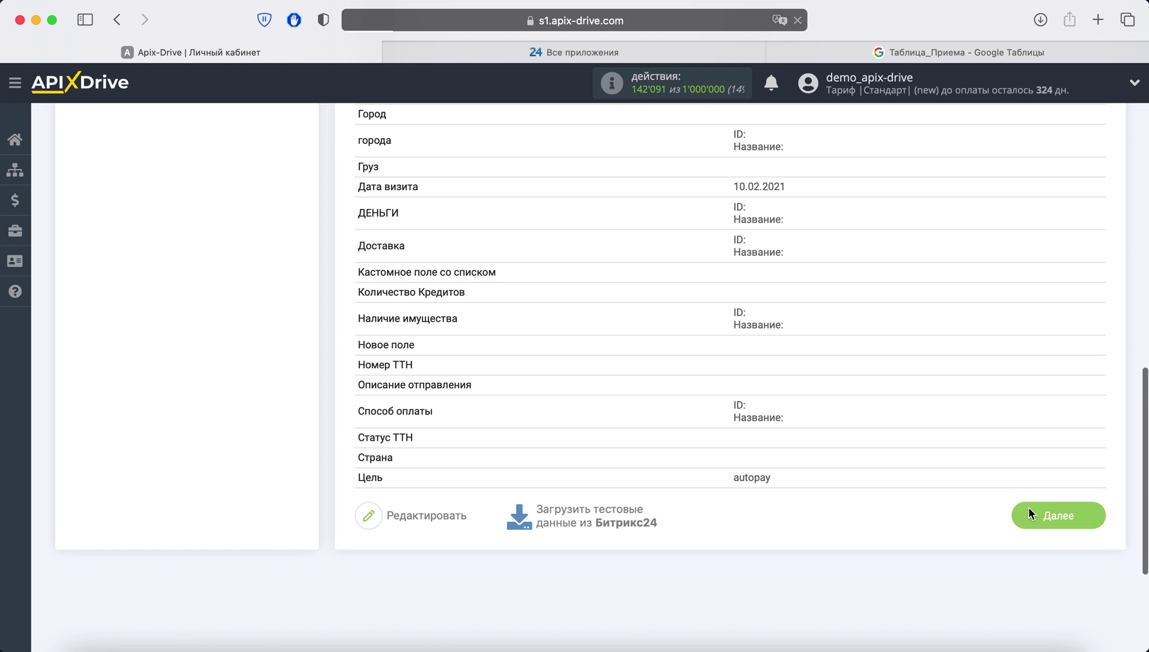
{"action": "left_click", "coordinate": [1029, 509]}
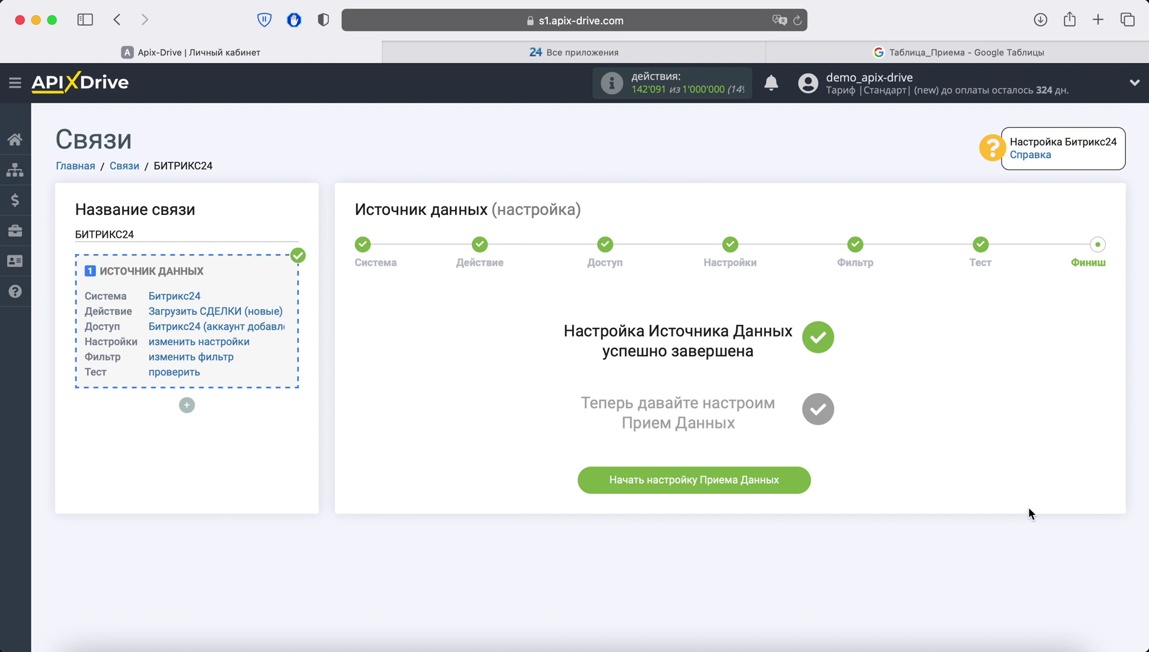
Step: Add a receiving-data block using Google Sheets as its system
{"action": "left_click", "coordinate": [791, 487]}
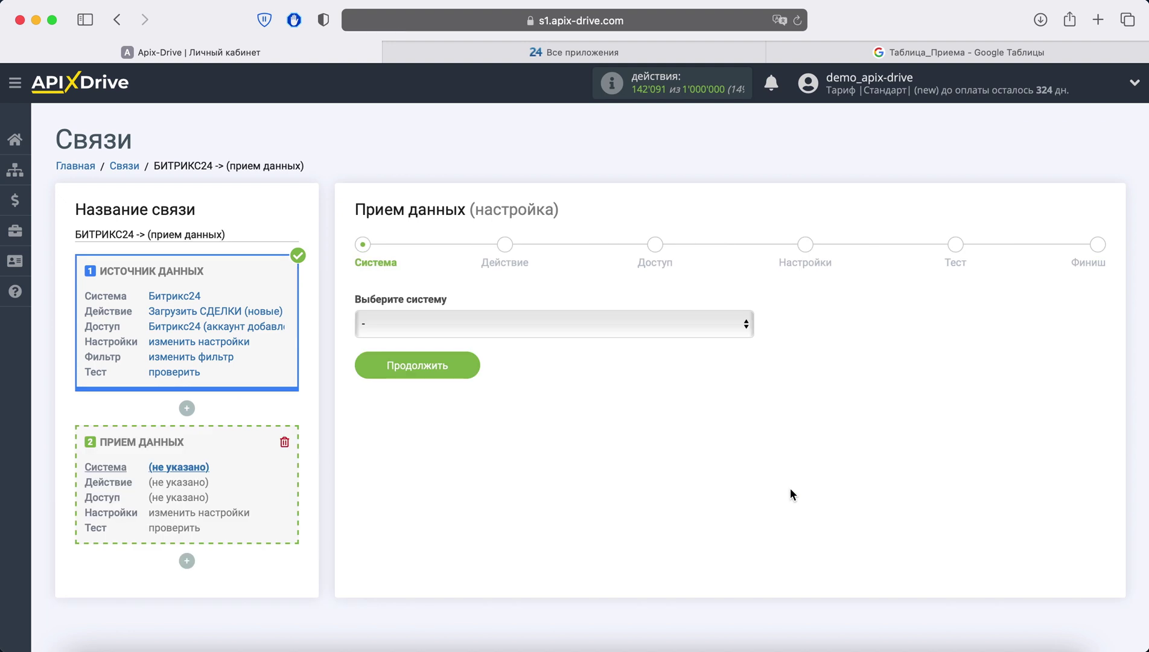
{"action": "left_click", "coordinate": [646, 323]}
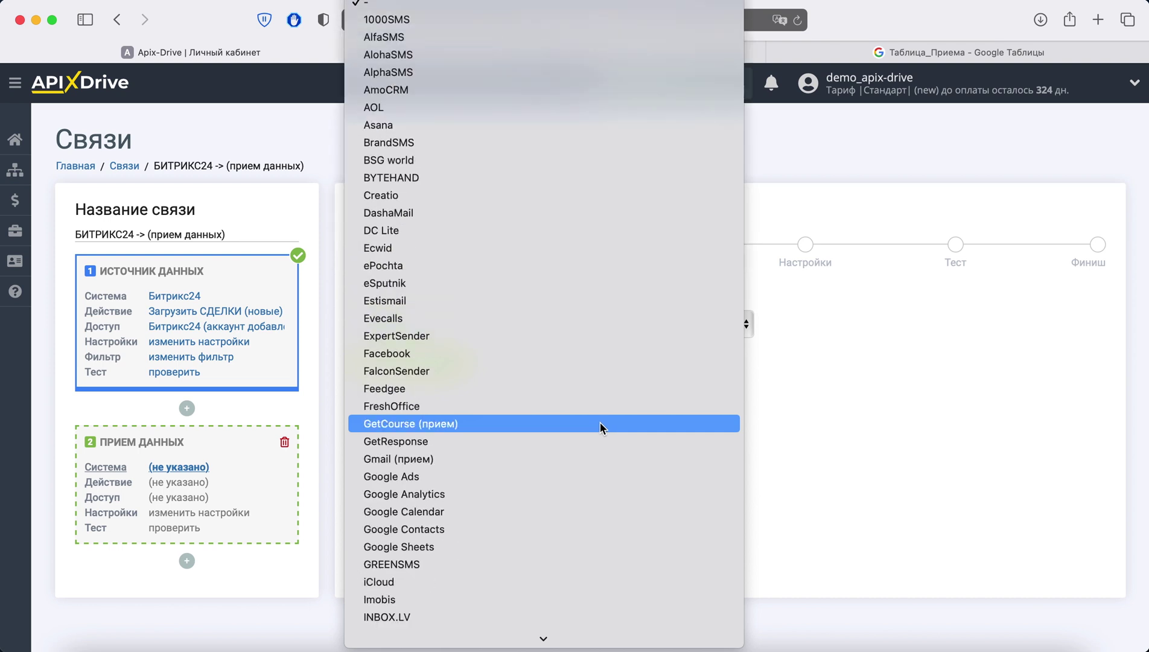
{"action": "left_click", "coordinate": [472, 492]}
{"action": "left_click", "coordinate": [455, 363]}
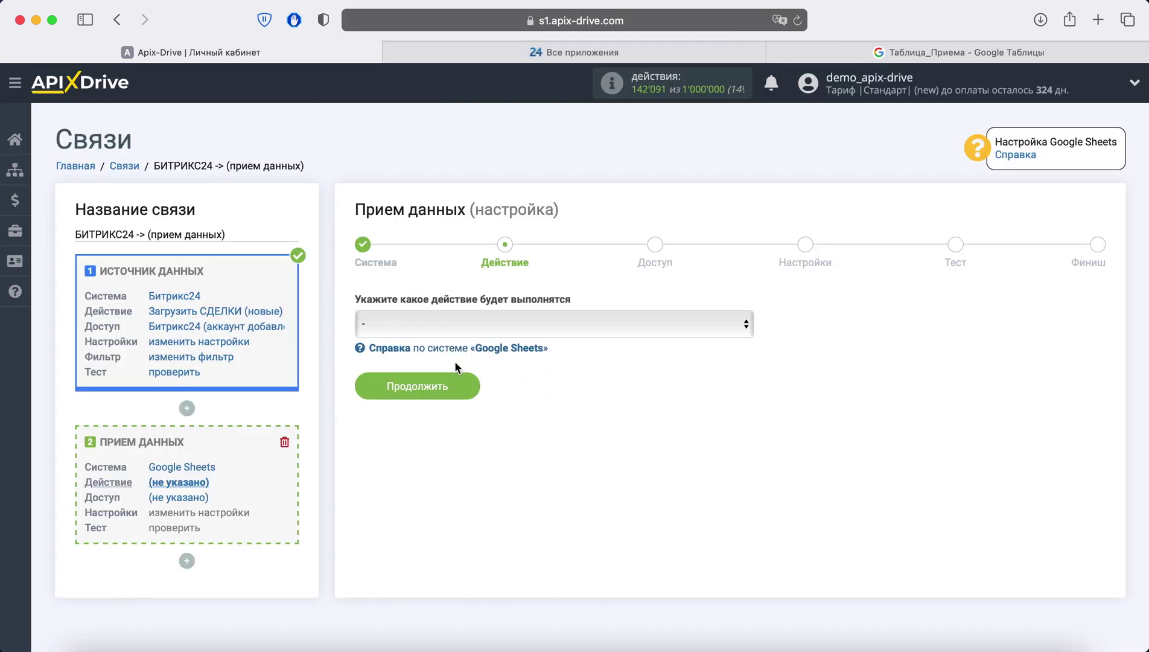
{"action": "left_click", "coordinate": [507, 326]}
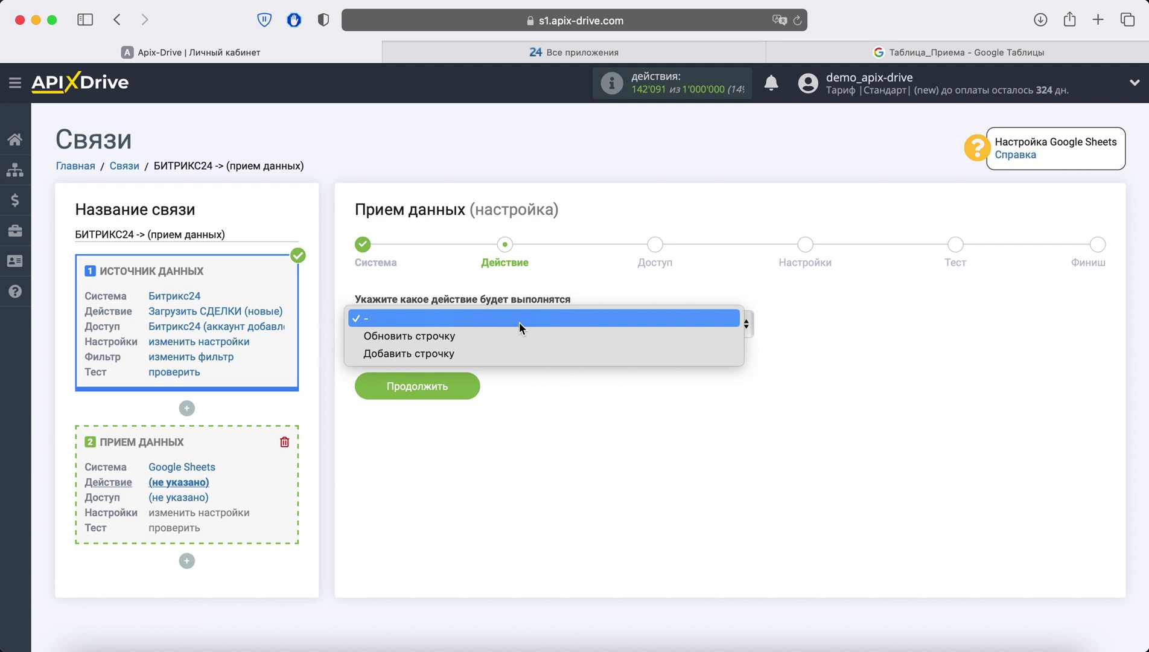
Step: Set the receiver action to Добавить строчку and connect a Google account with Drive access granted
{"action": "left_click", "coordinate": [504, 353]}
{"action": "left_click", "coordinate": [455, 381]}
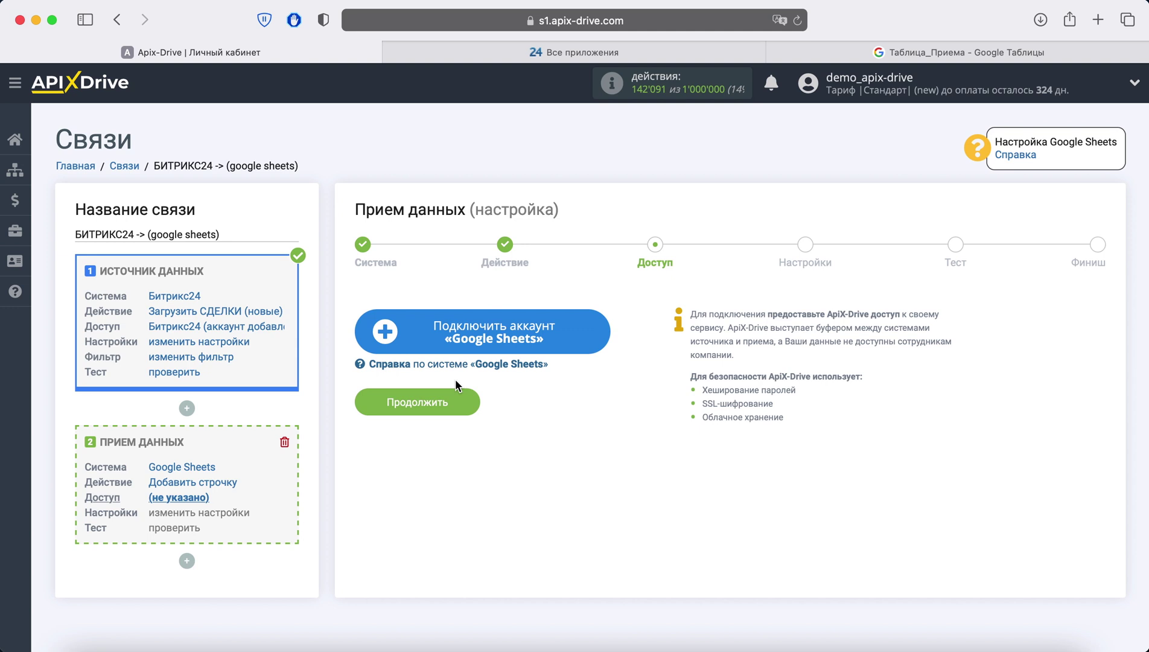
{"action": "left_click", "coordinate": [441, 341]}
{"action": "left_click", "coordinate": [372, 346]}
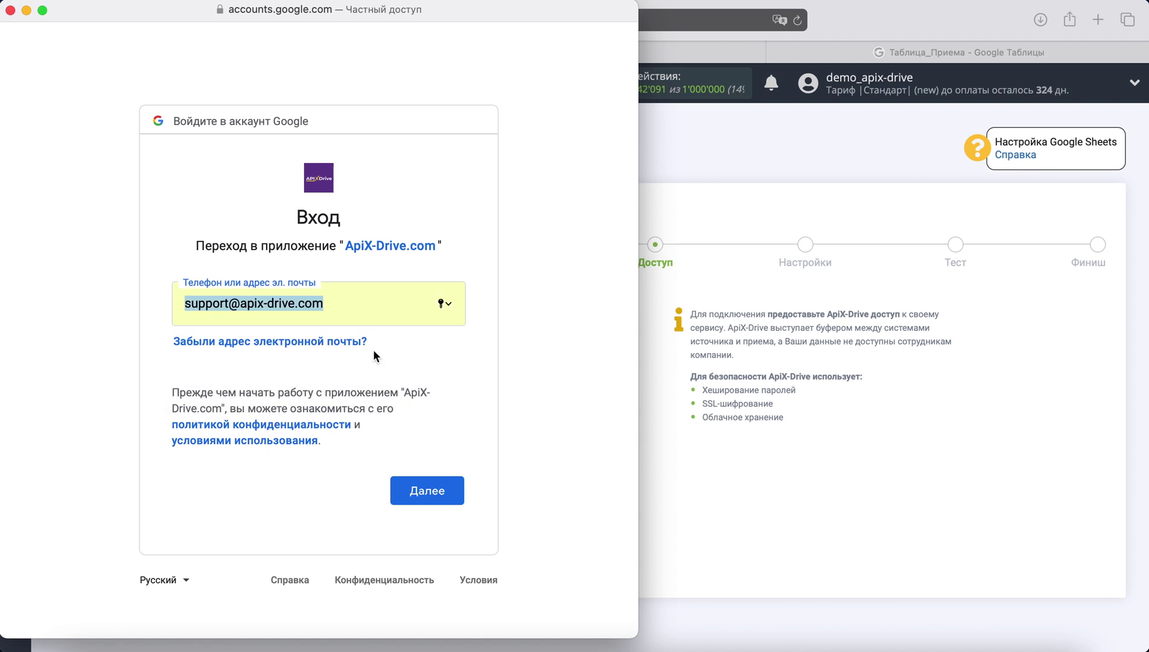
{"action": "left_click", "coordinate": [437, 491]}
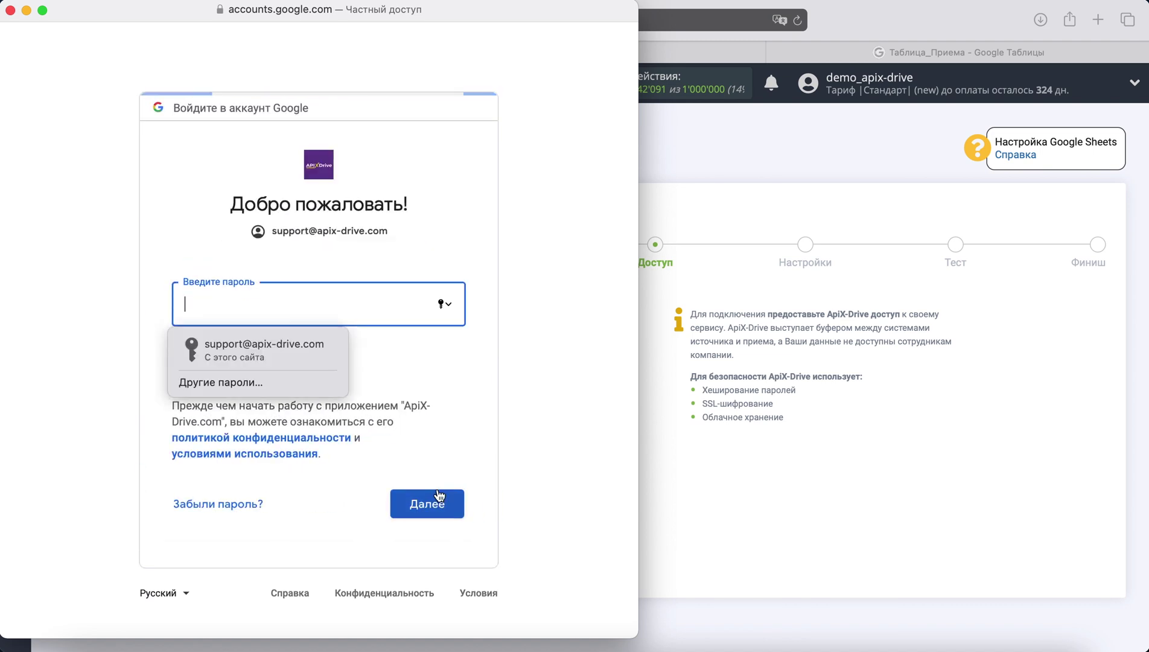
{"action": "left_click", "coordinate": [224, 347]}
{"action": "left_click", "coordinate": [433, 501]}
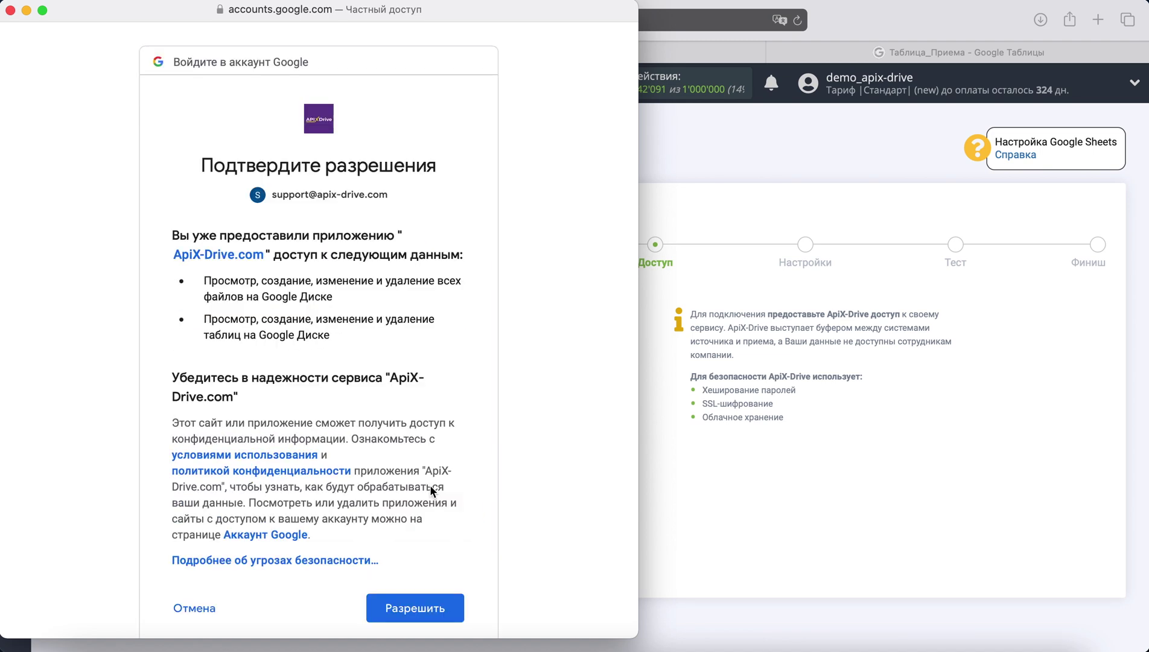
{"action": "left_click", "coordinate": [433, 595]}
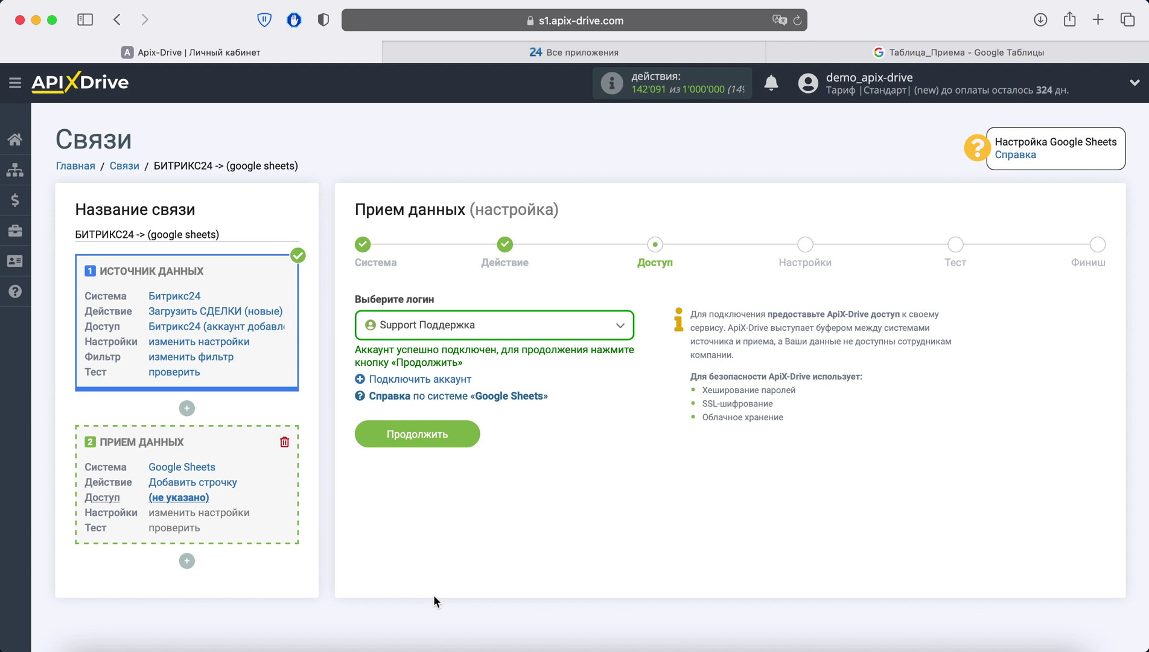
Step: Point the receiver at file Таблица_Приема, sheet Прием
{"action": "left_click", "coordinate": [460, 433]}
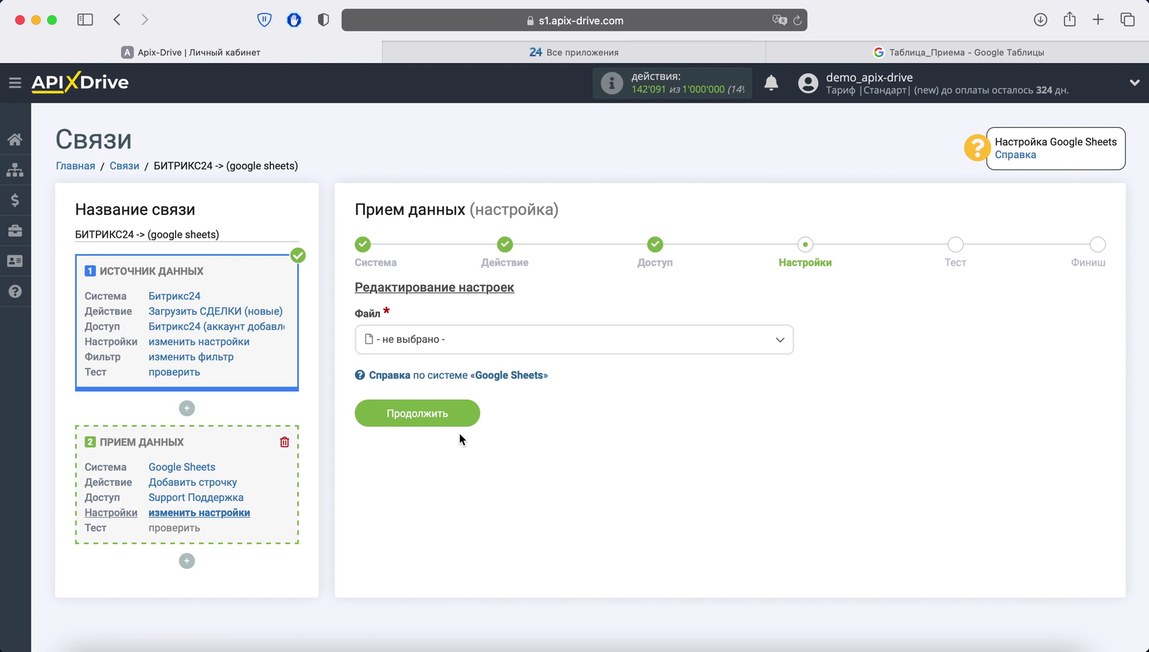
{"action": "left_click", "coordinate": [457, 340]}
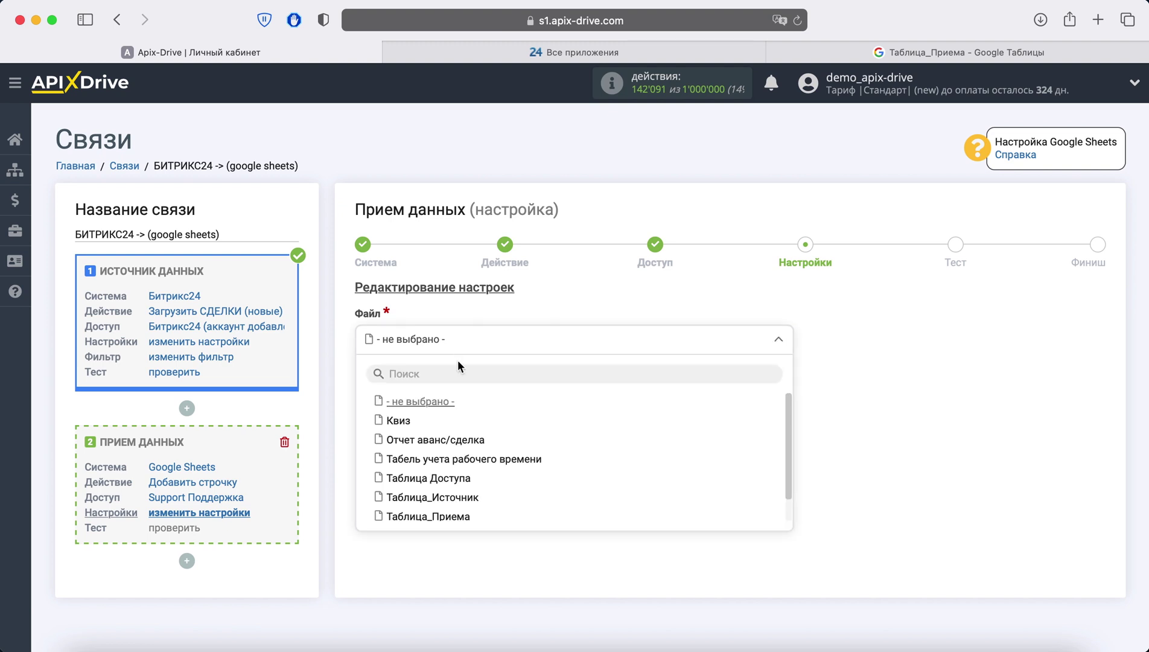
{"action": "left_click", "coordinate": [455, 517]}
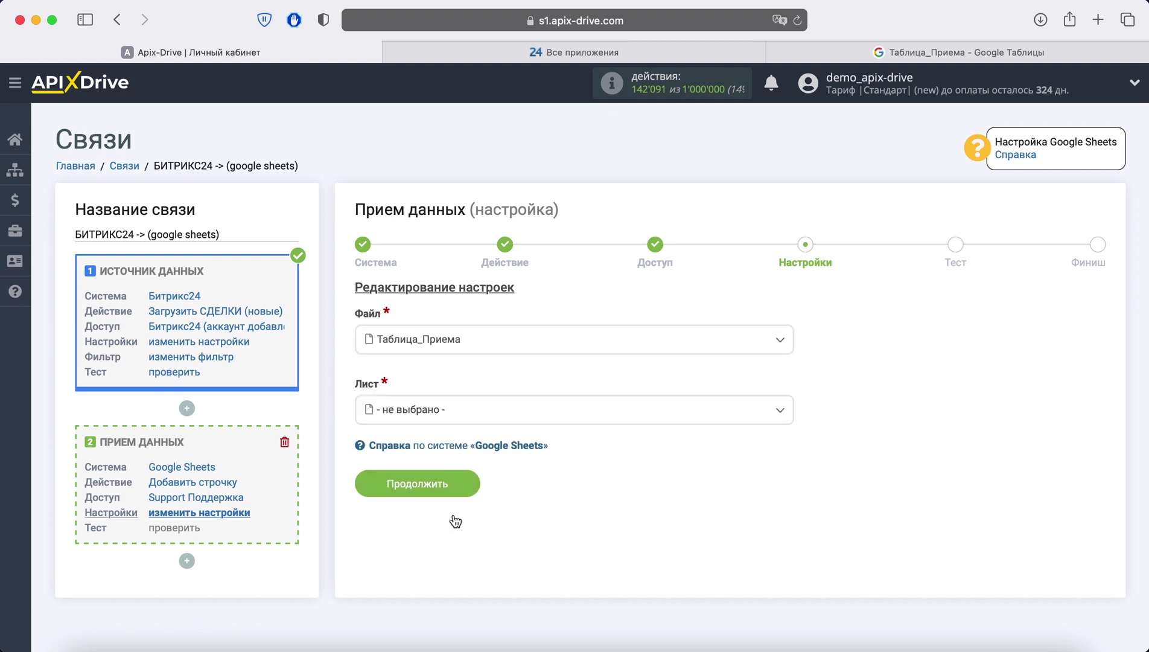
{"action": "left_click", "coordinate": [452, 409]}
{"action": "left_click", "coordinate": [421, 491]}
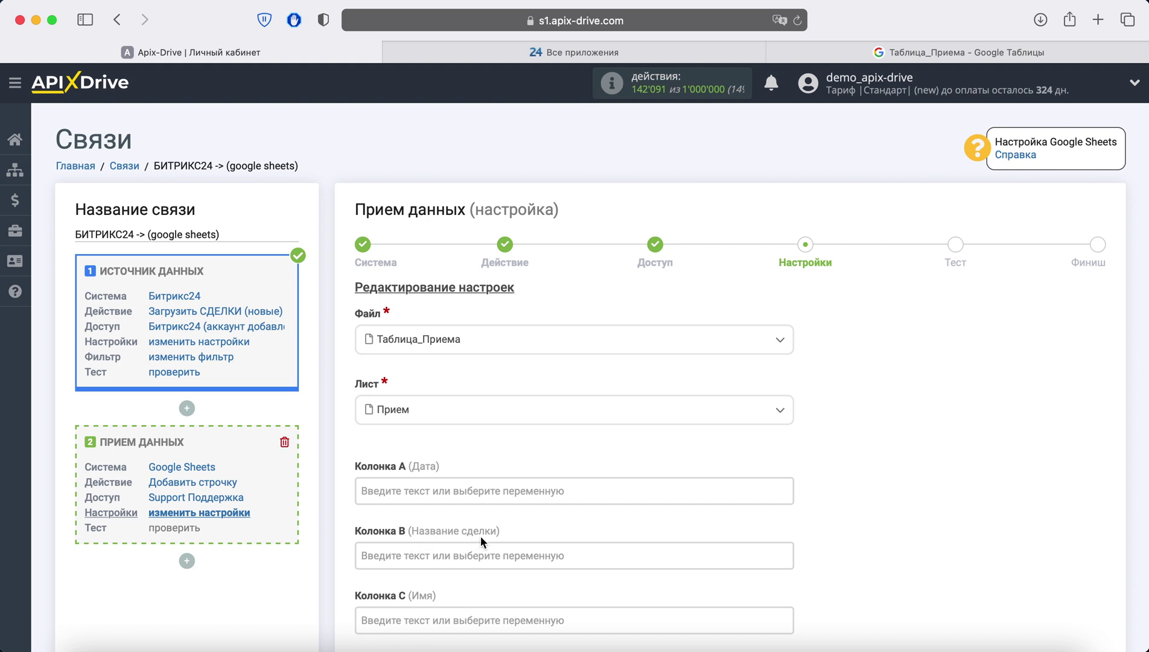
Step: Map deal creation date, Название сделки and contact Имя into columns A, B and C
{"action": "left_click", "coordinate": [451, 490]}
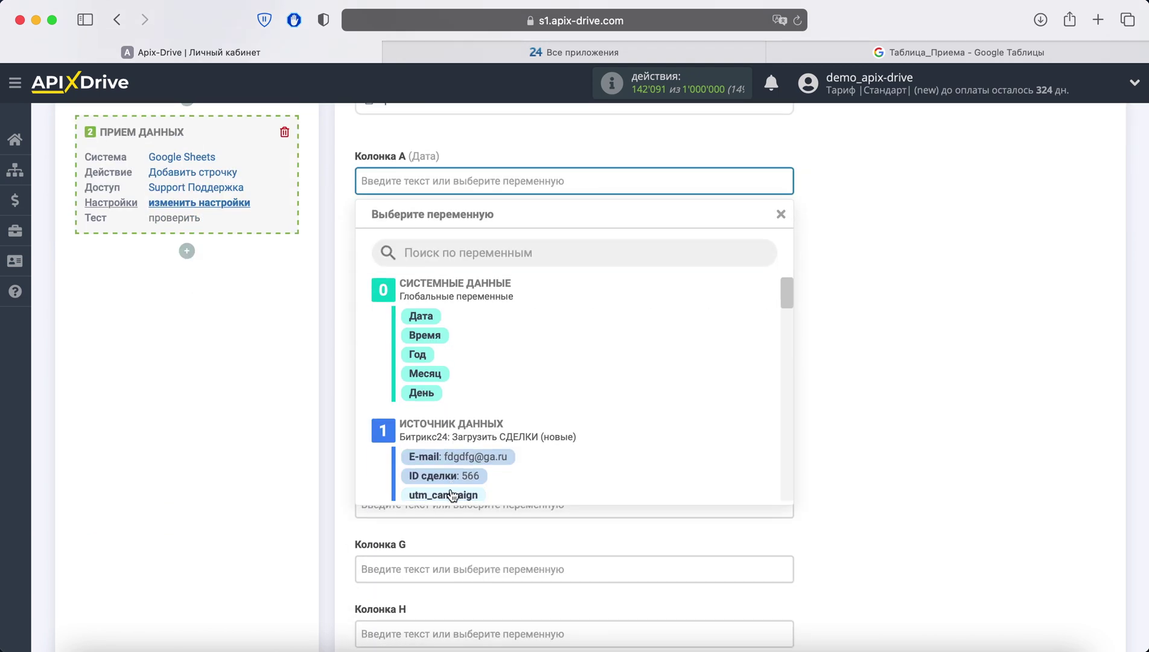
{"action": "scroll", "coordinate": [453, 494], "scroll_direction": "down", "scroll_amount": 2}
{"action": "scroll", "coordinate": [453, 493], "scroll_direction": "down", "scroll_amount": 2}
{"action": "scroll", "coordinate": [453, 495], "scroll_direction": "down", "scroll_amount": 1}
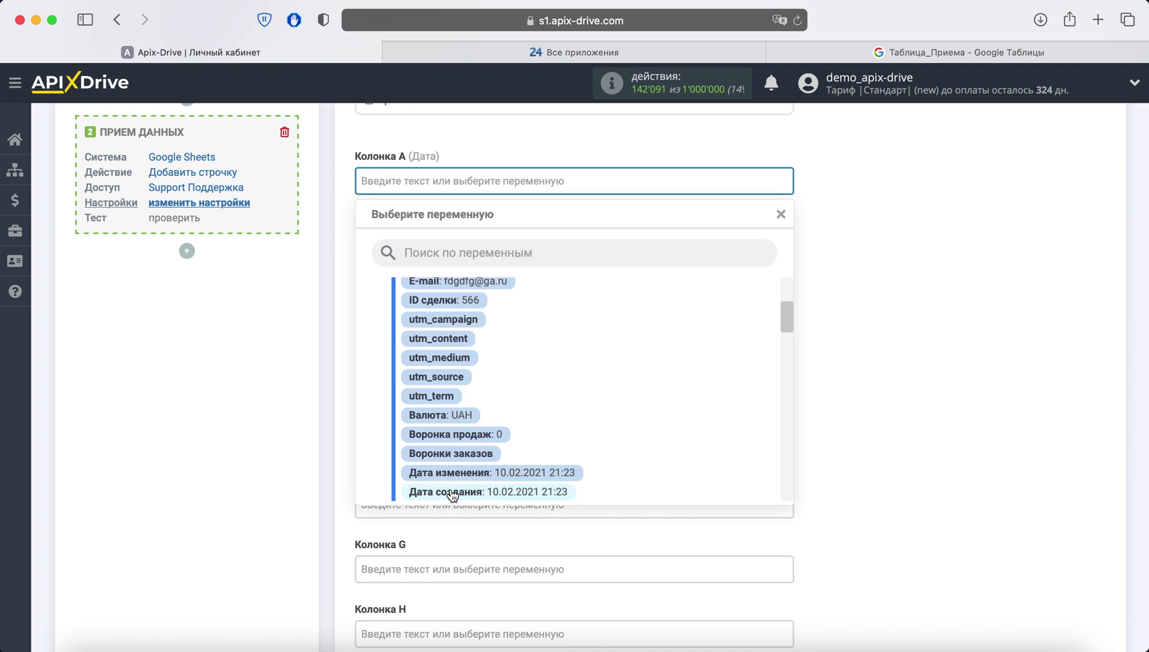
{"action": "left_click", "coordinate": [453, 493]}
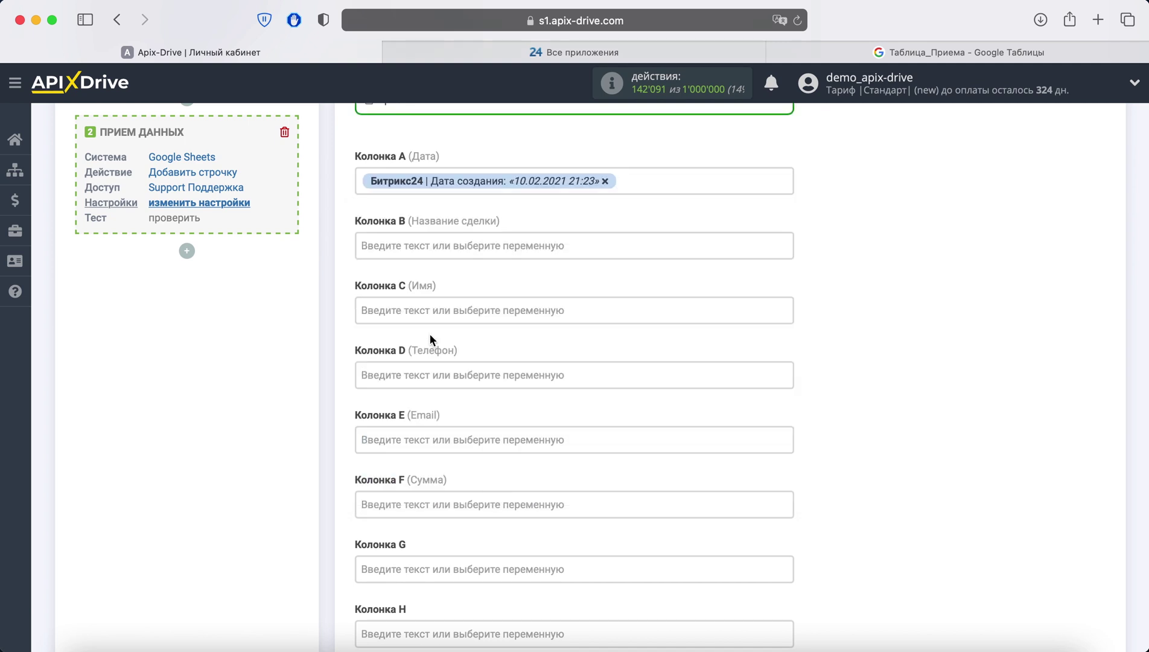
{"action": "left_click", "coordinate": [440, 248]}
{"action": "scroll", "coordinate": [598, 312], "scroll_direction": "down", "scroll_amount": 1}
{"action": "scroll", "coordinate": [596, 342], "scroll_direction": "down", "scroll_amount": 2}
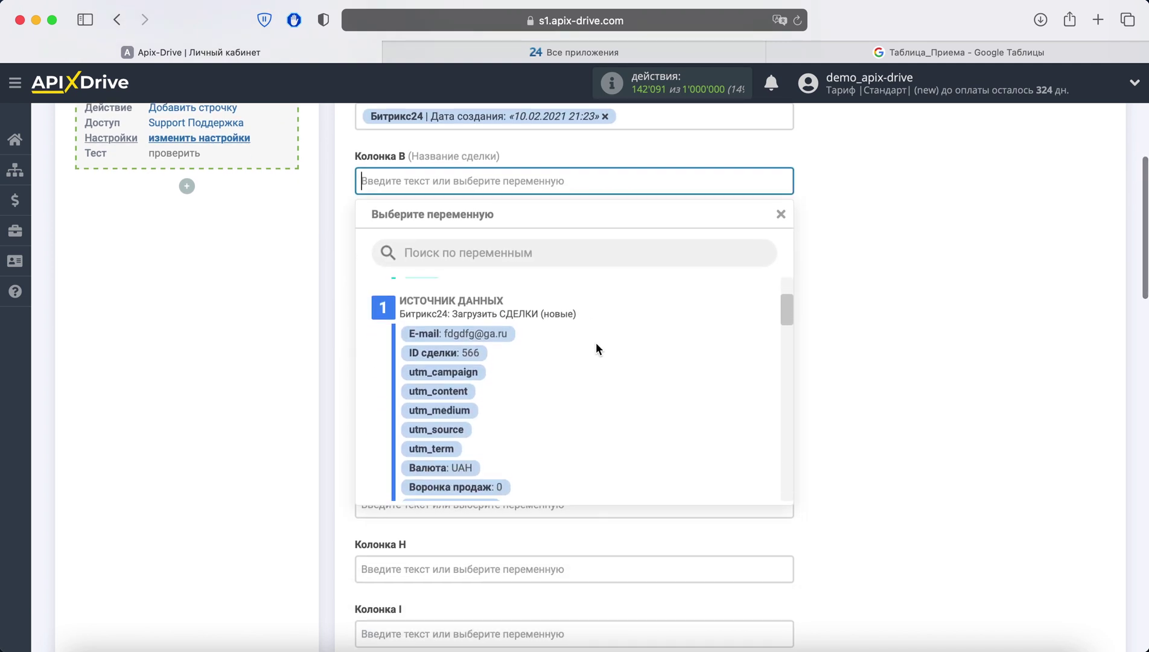
{"action": "scroll", "coordinate": [597, 342], "scroll_direction": "down", "scroll_amount": 2}
{"action": "scroll", "coordinate": [596, 343], "scroll_direction": "down", "scroll_amount": 1}
{"action": "scroll", "coordinate": [594, 343], "scroll_direction": "down", "scroll_amount": 2}
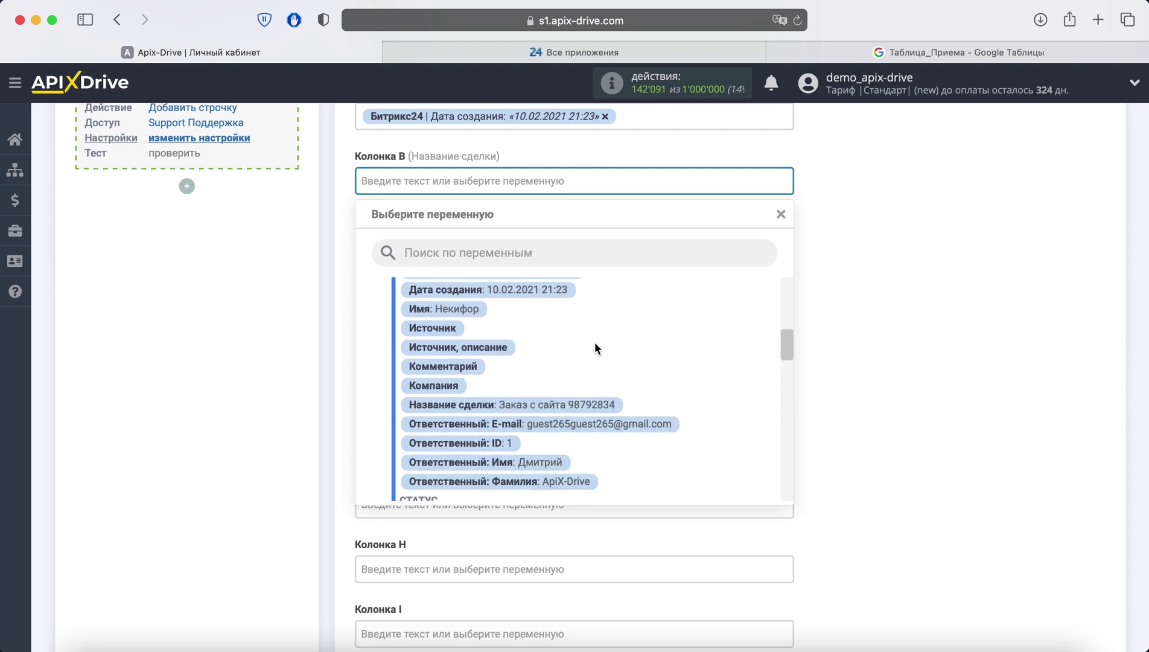
{"action": "left_click", "coordinate": [552, 401]}
{"action": "left_click", "coordinate": [499, 251]}
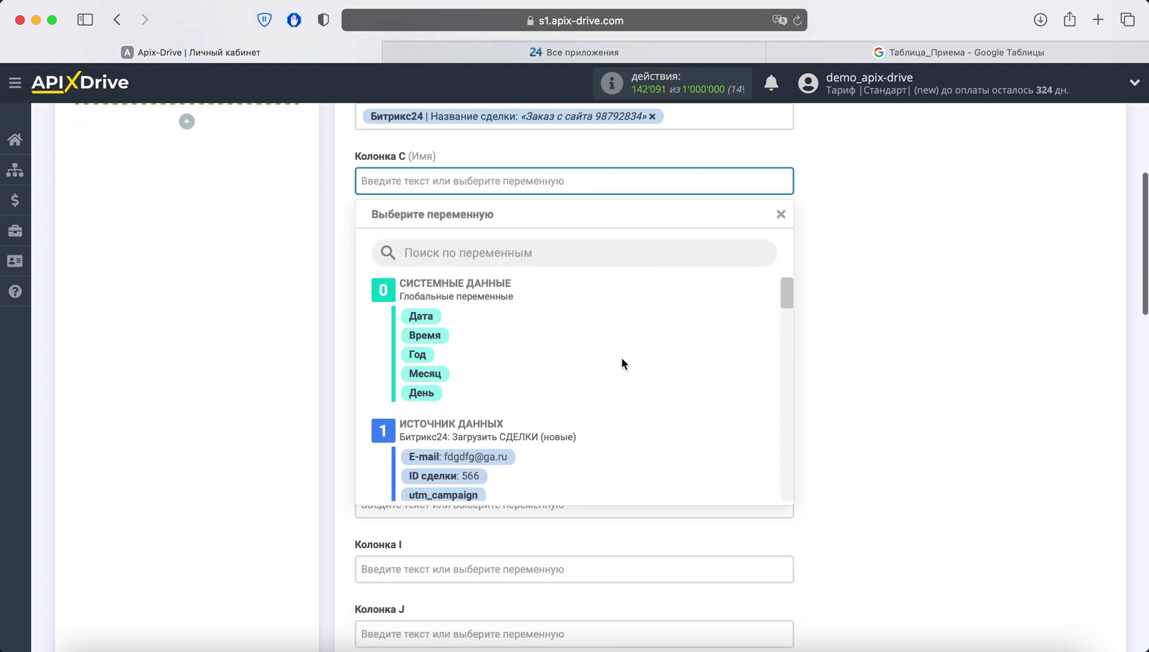
{"action": "scroll", "coordinate": [619, 358], "scroll_direction": "down", "scroll_amount": 2}
{"action": "scroll", "coordinate": [614, 361], "scroll_direction": "down", "scroll_amount": 2}
{"action": "scroll", "coordinate": [610, 360], "scroll_direction": "down", "scroll_amount": 2}
{"action": "scroll", "coordinate": [603, 361], "scroll_direction": "down", "scroll_amount": 2}
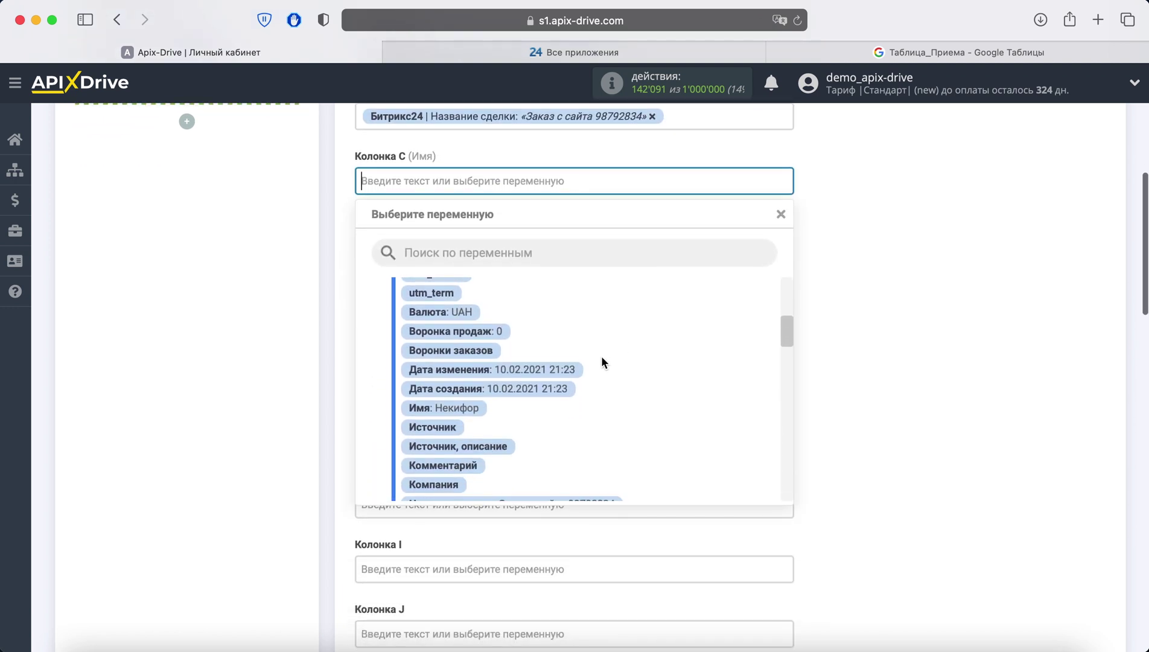
{"action": "left_click", "coordinate": [457, 411]}
Step: Map the deal's Телефон, E-mail and Сумма into columns D, E and F
{"action": "left_click", "coordinate": [477, 248]}
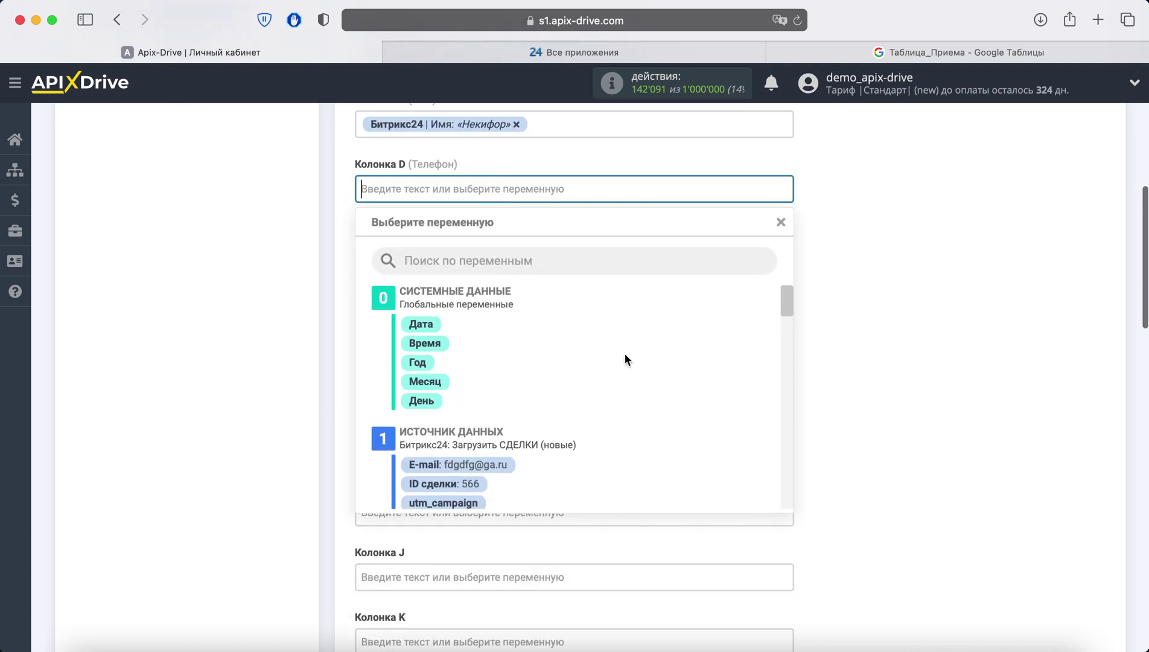
{"action": "scroll", "coordinate": [634, 368], "scroll_direction": "down", "scroll_amount": 2}
{"action": "scroll", "coordinate": [640, 388], "scroll_direction": "down", "scroll_amount": 3}
{"action": "scroll", "coordinate": [632, 387], "scroll_direction": "down", "scroll_amount": 2}
{"action": "scroll", "coordinate": [630, 386], "scroll_direction": "down", "scroll_amount": 3}
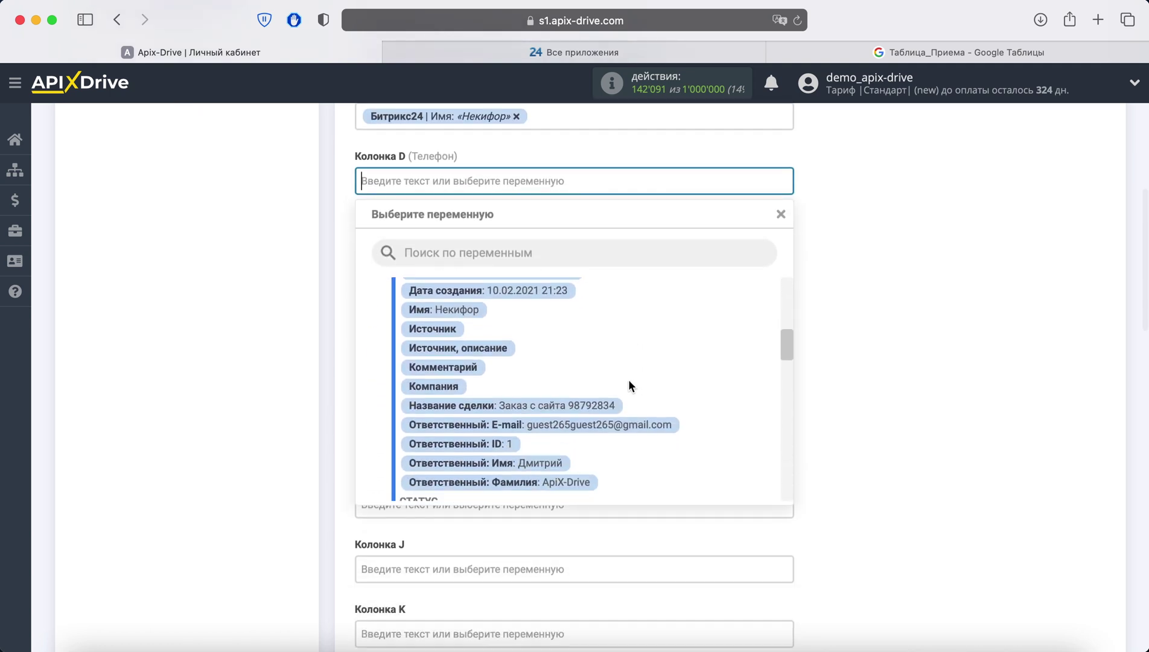
{"action": "scroll", "coordinate": [630, 387], "scroll_direction": "down", "scroll_amount": 3}
{"action": "scroll", "coordinate": [629, 379], "scroll_direction": "down", "scroll_amount": 2}
{"action": "scroll", "coordinate": [624, 380], "scroll_direction": "down", "scroll_amount": 1}
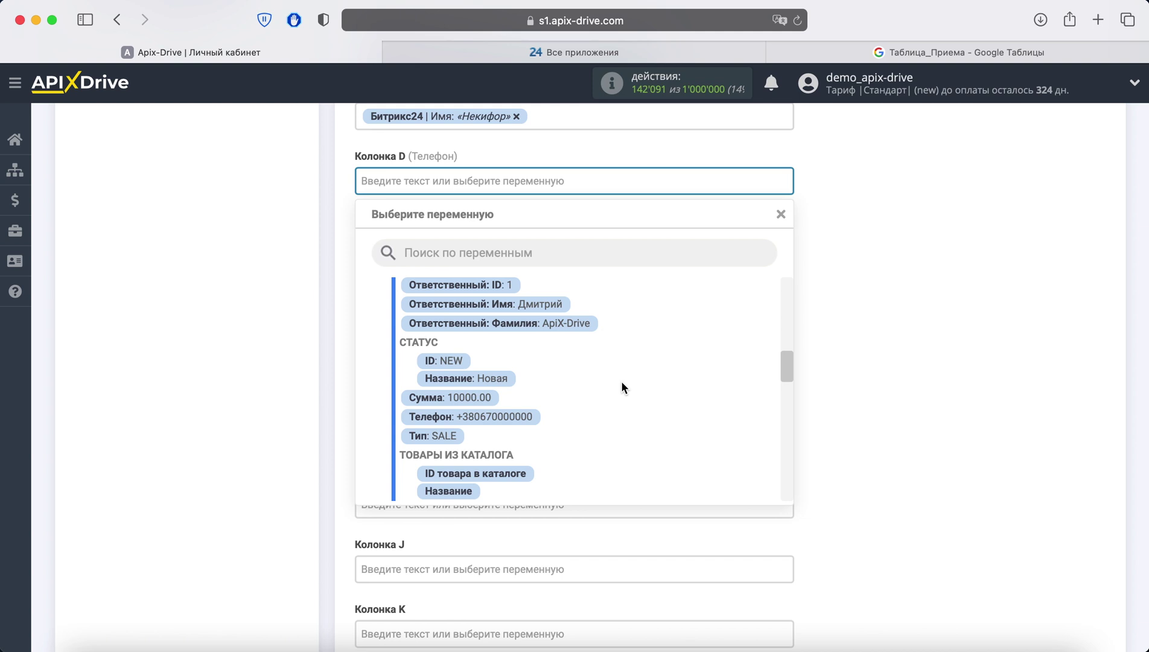
{"action": "left_click", "coordinate": [522, 418]}
{"action": "left_click", "coordinate": [495, 245]}
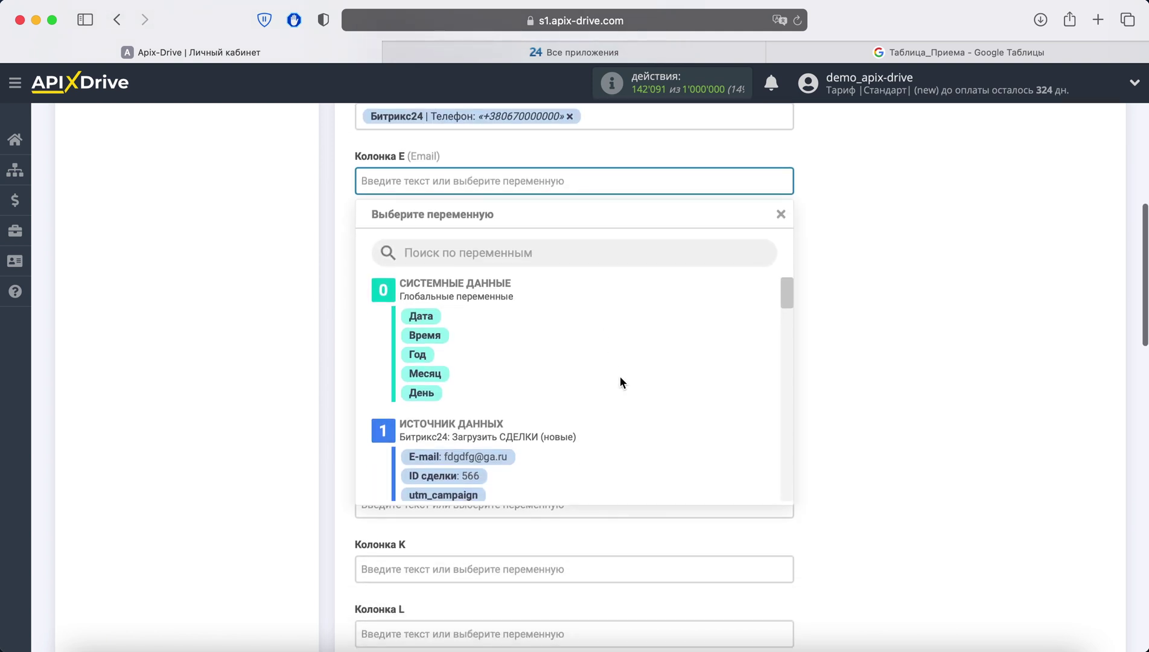
{"action": "scroll", "coordinate": [619, 376], "scroll_direction": "down", "scroll_amount": 1}
{"action": "left_click", "coordinate": [488, 440]}
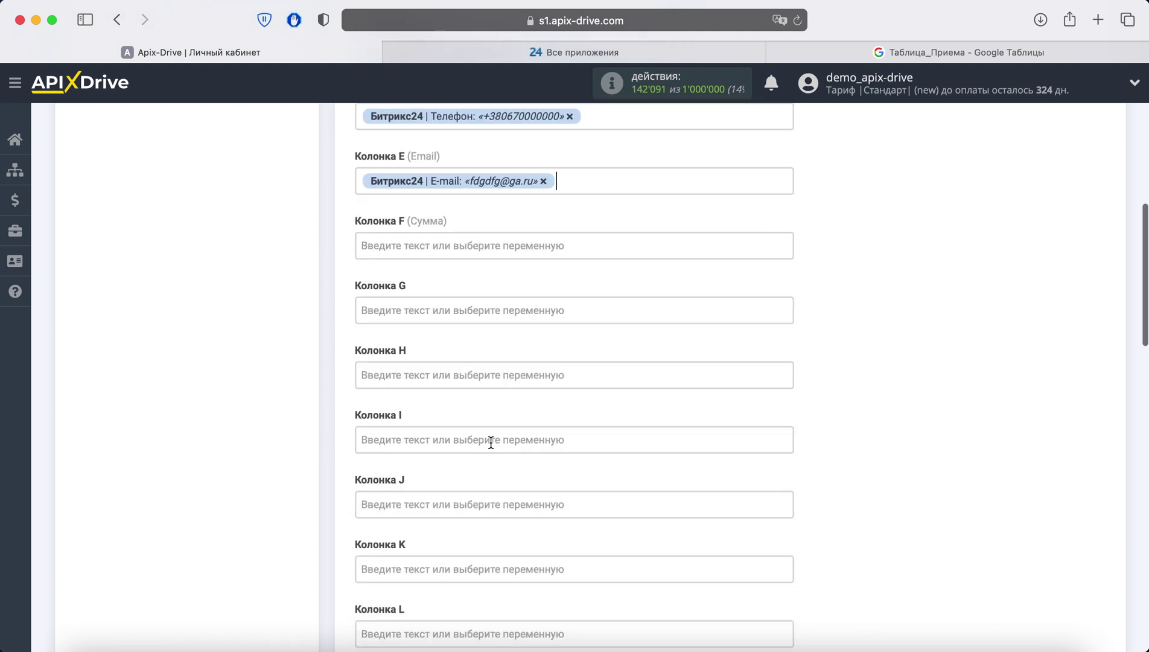
{"action": "left_click", "coordinate": [497, 253]}
{"action": "scroll", "coordinate": [604, 362], "scroll_direction": "down", "scroll_amount": 2}
{"action": "scroll", "coordinate": [631, 384], "scroll_direction": "down", "scroll_amount": 2}
{"action": "scroll", "coordinate": [626, 381], "scroll_direction": "down", "scroll_amount": 2}
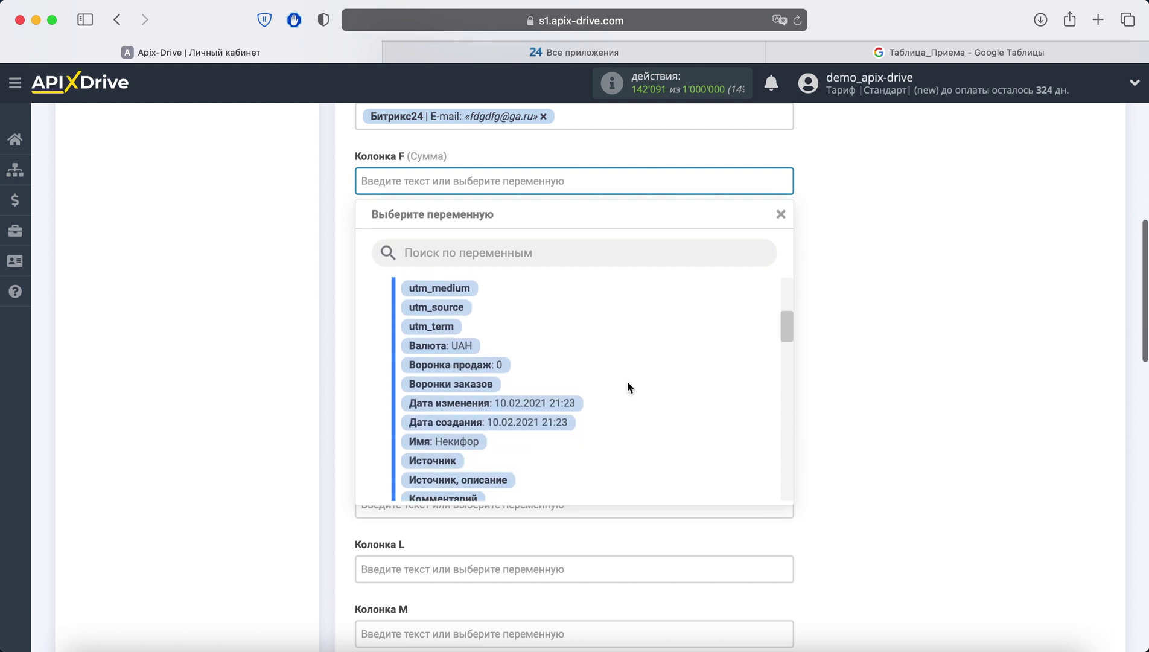
{"action": "scroll", "coordinate": [627, 381], "scroll_direction": "down", "scroll_amount": 1}
{"action": "scroll", "coordinate": [627, 383], "scroll_direction": "down", "scroll_amount": 2}
{"action": "scroll", "coordinate": [626, 382], "scroll_direction": "down", "scroll_amount": 1}
{"action": "scroll", "coordinate": [627, 382], "scroll_direction": "down", "scroll_amount": 1}
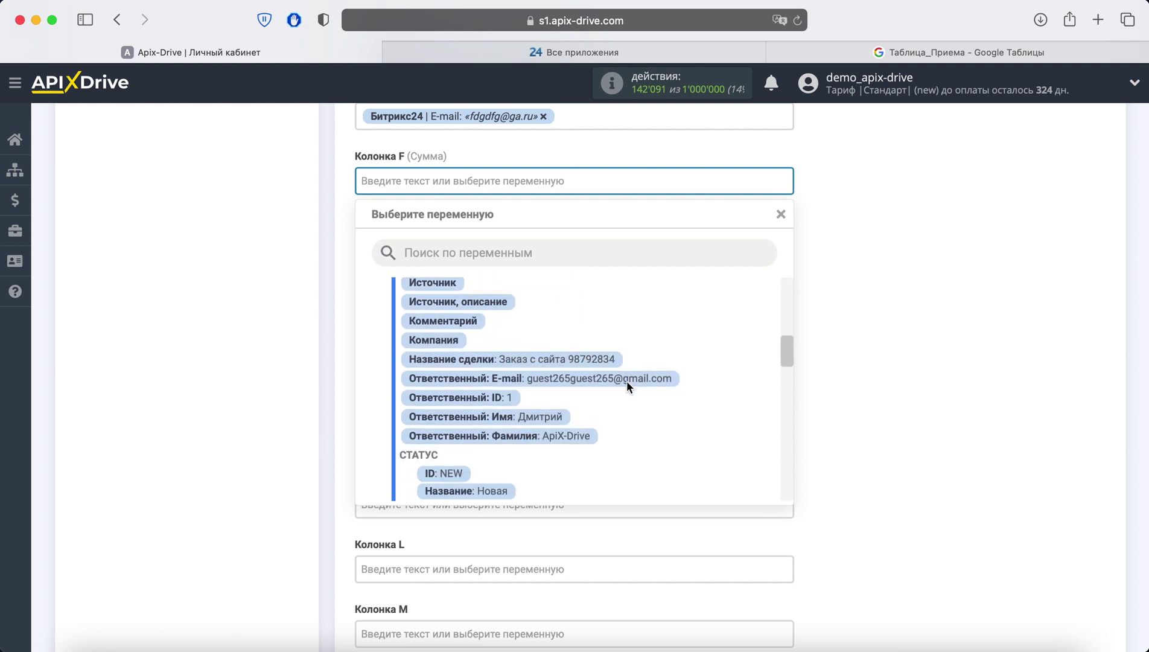
{"action": "scroll", "coordinate": [626, 382], "scroll_direction": "down", "scroll_amount": 2}
{"action": "left_click", "coordinate": [486, 418]}
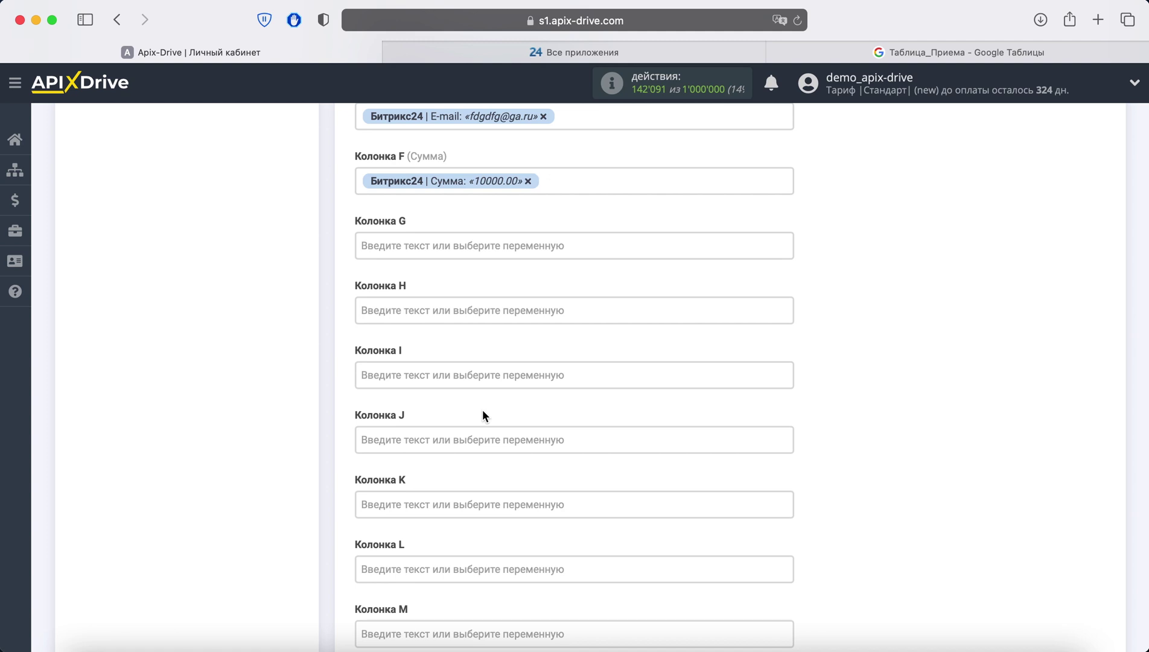
Step: Enter the fixed text 'Сделка с сайта Услуги' into column G
{"action": "left_click", "coordinate": [376, 246]}
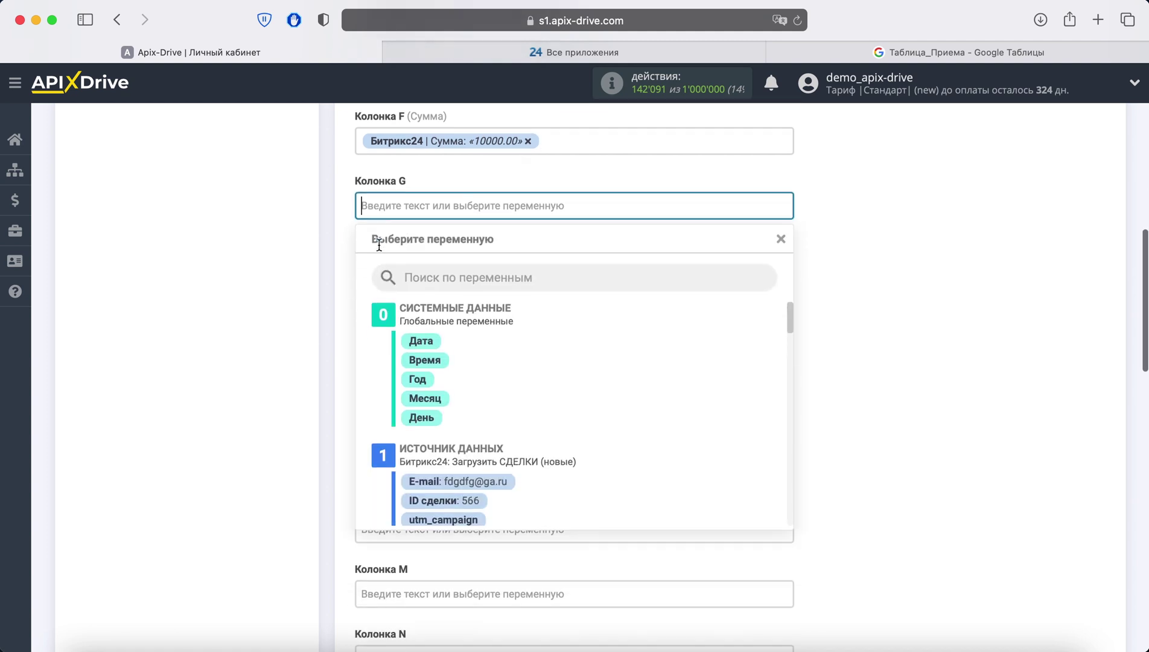
{"action": "type", "text": "Сделка с "}
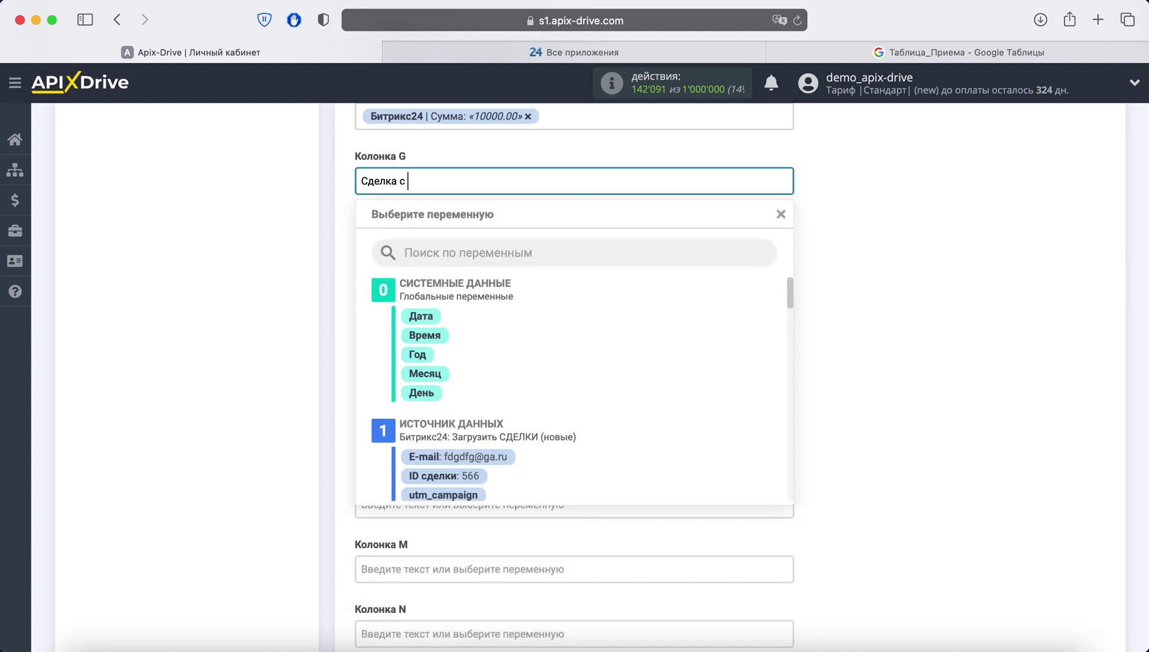
{"action": "type", "text": "сайта Ус"}
{"action": "type", "text": "луги"}
{"action": "left_click", "coordinate": [910, 202]}
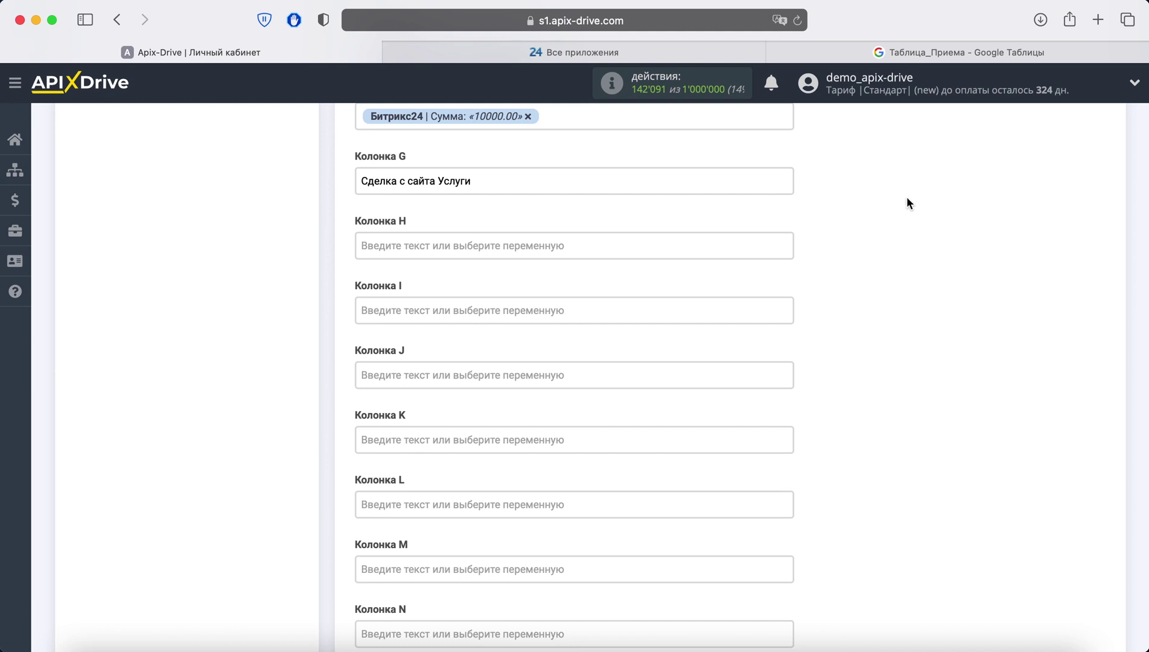
{"action": "scroll", "coordinate": [908, 199], "scroll_direction": "down", "scroll_amount": 6}
{"action": "scroll", "coordinate": [908, 199], "scroll_direction": "down", "scroll_amount": 4}
{"action": "scroll", "coordinate": [907, 199], "scroll_direction": "down", "scroll_amount": 4}
{"action": "scroll", "coordinate": [906, 196], "scroll_direction": "down", "scroll_amount": 3}
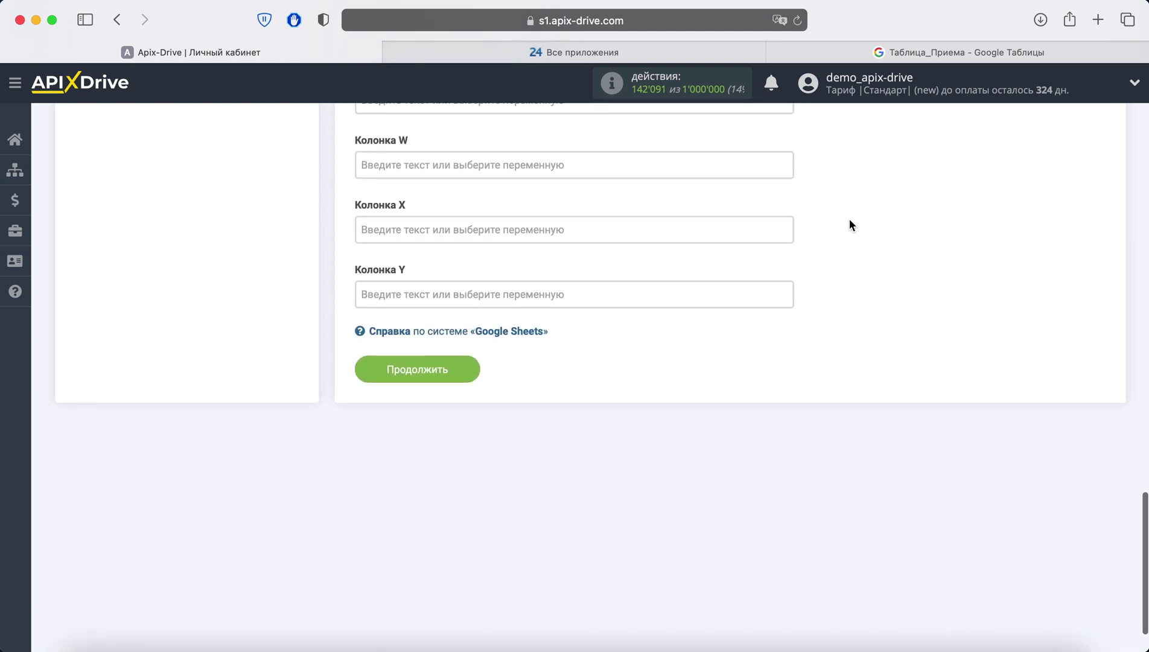
Step: Save the column mapping, review the previewed row values, and send the test row to Google Sheets
{"action": "left_click", "coordinate": [426, 369]}
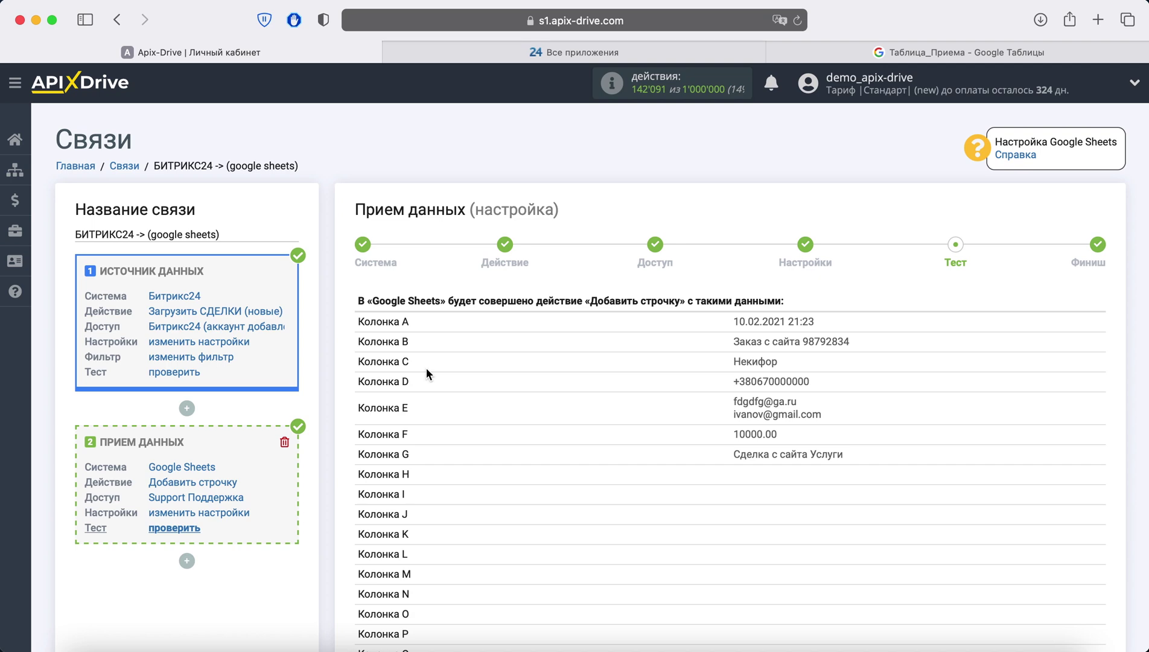
{"action": "scroll", "coordinate": [427, 375], "scroll_direction": "down", "scroll_amount": 1}
{"action": "scroll", "coordinate": [430, 368], "scroll_direction": "down", "scroll_amount": 8}
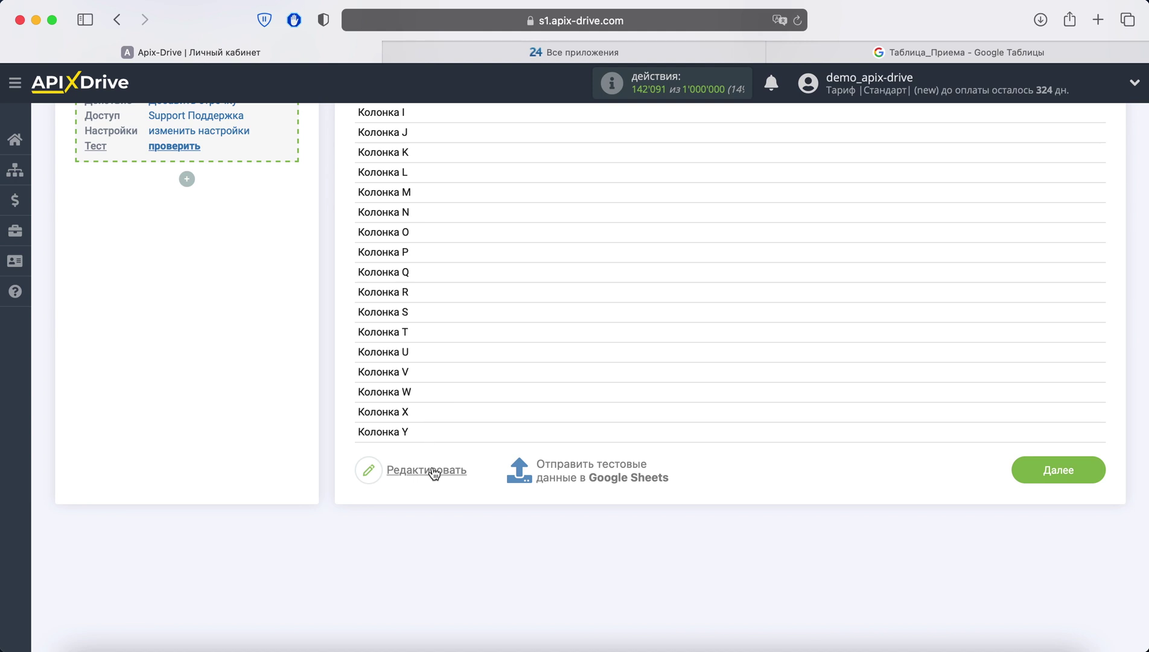
{"action": "left_click", "coordinate": [570, 471]}
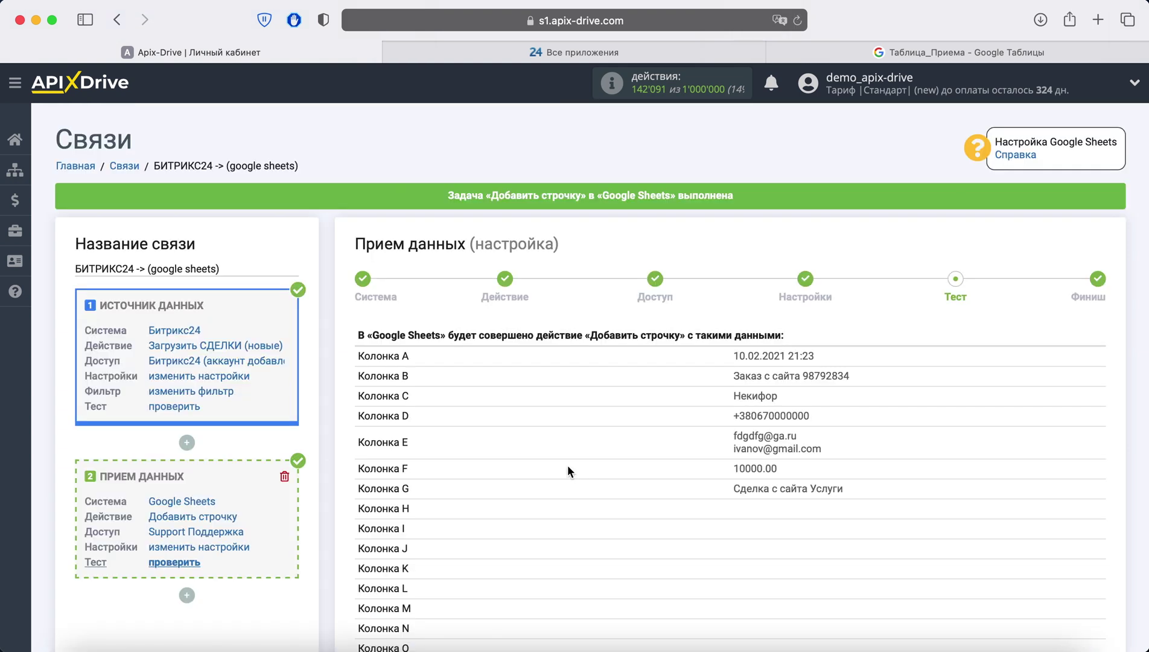
{"action": "left_click", "coordinate": [882, 52]}
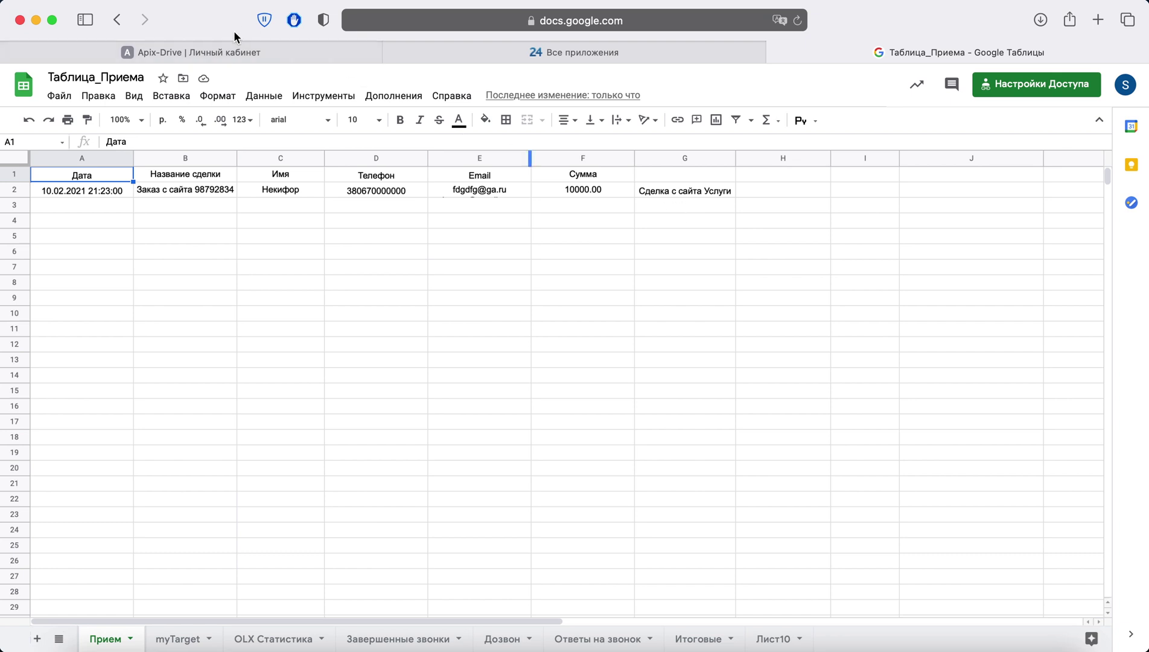
Step: Confirm the test deal in row 2 of Таблица_Приема, then return to the ApiX-Drive setup
{"action": "left_click", "coordinate": [199, 52]}
{"action": "scroll", "coordinate": [790, 210], "scroll_direction": "down", "scroll_amount": 5}
Step: Move past the test step and switch on automatic updating for the connection
{"action": "scroll", "coordinate": [790, 208], "scroll_direction": "down", "scroll_amount": 5}
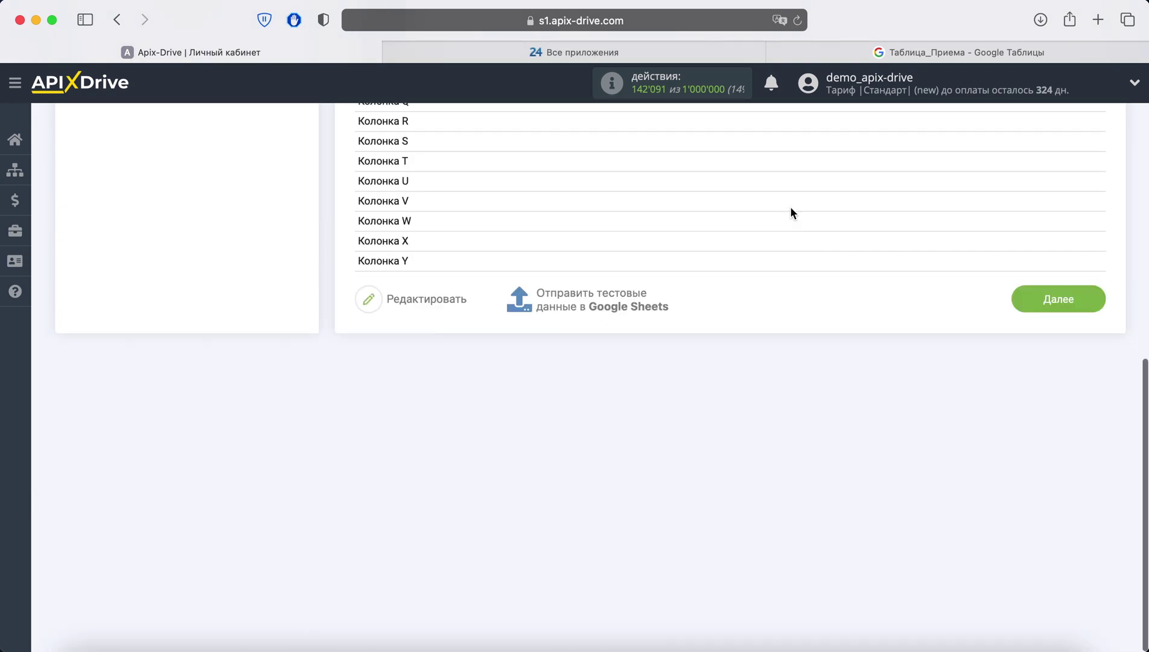
{"action": "left_click", "coordinate": [1035, 297]}
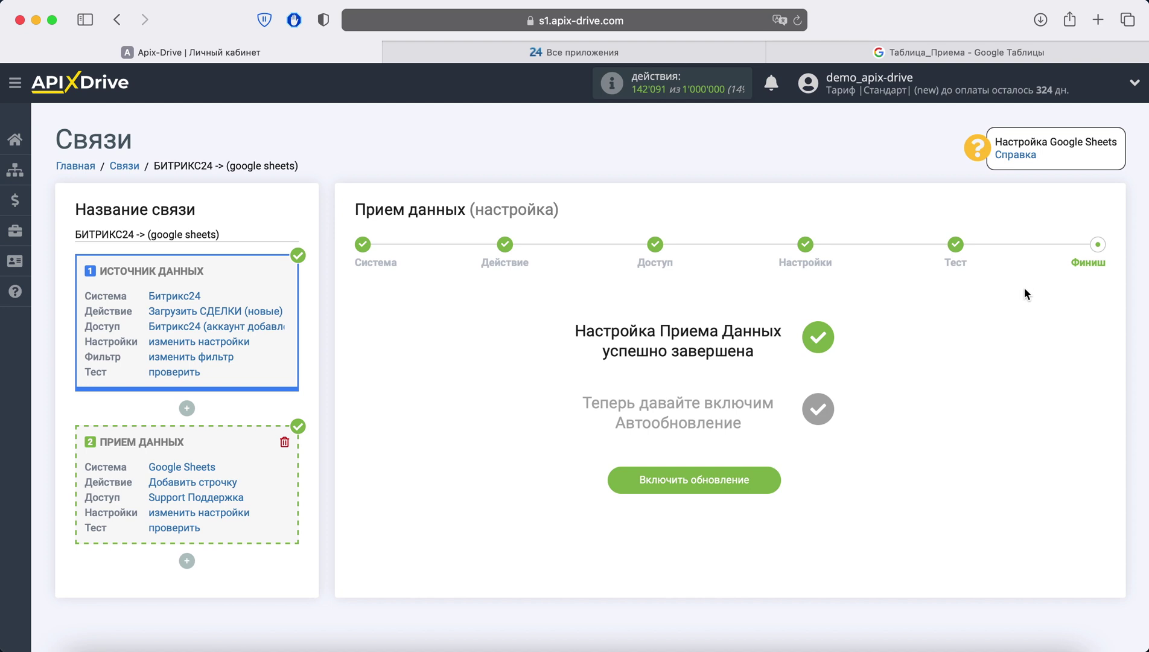
{"action": "left_click", "coordinate": [762, 475]}
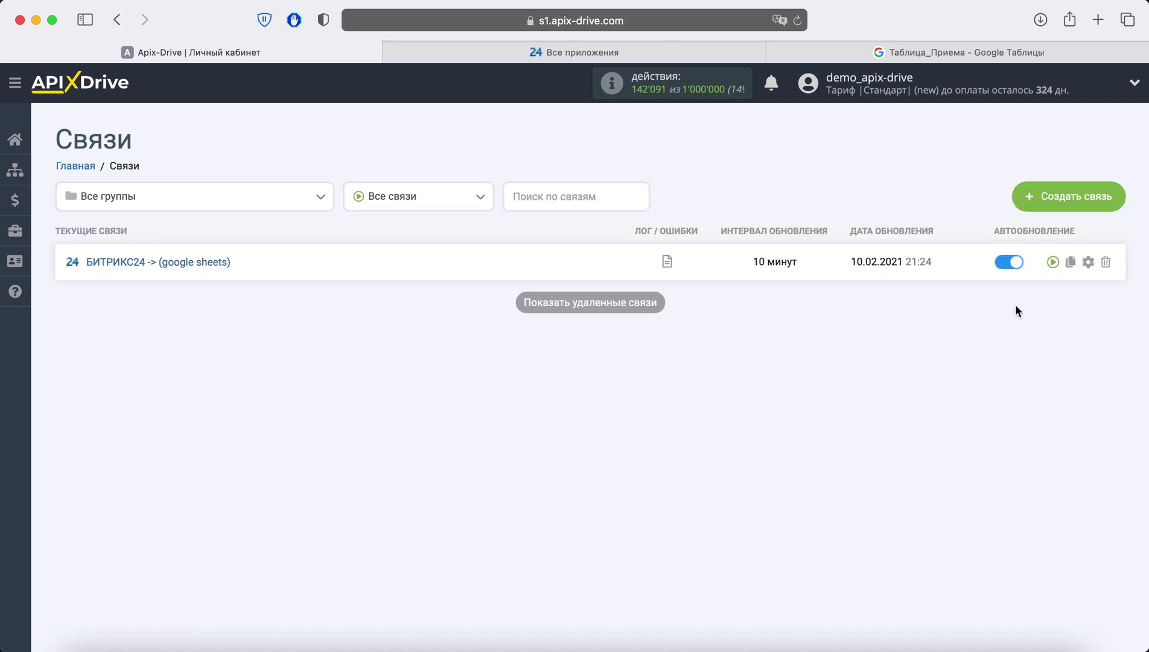
Step: Set the connection's Интервал обновления to 5 минут and save the settings
{"action": "left_click", "coordinate": [1089, 263]}
{"action": "left_click", "coordinate": [602, 370]}
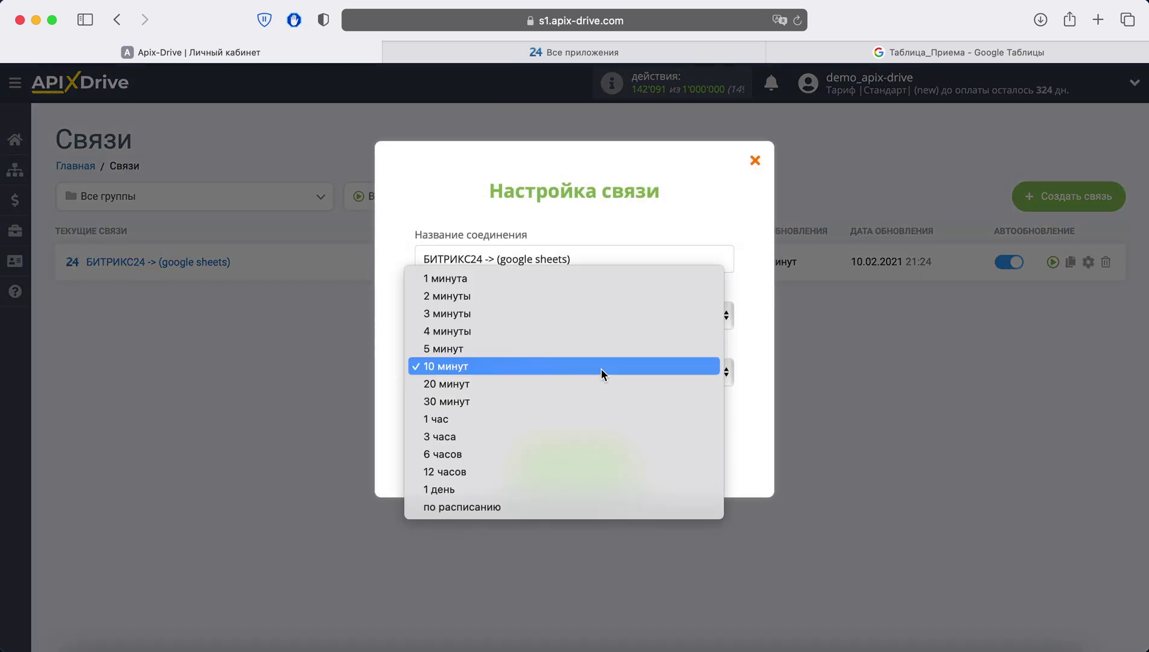
{"action": "left_click", "coordinate": [565, 349]}
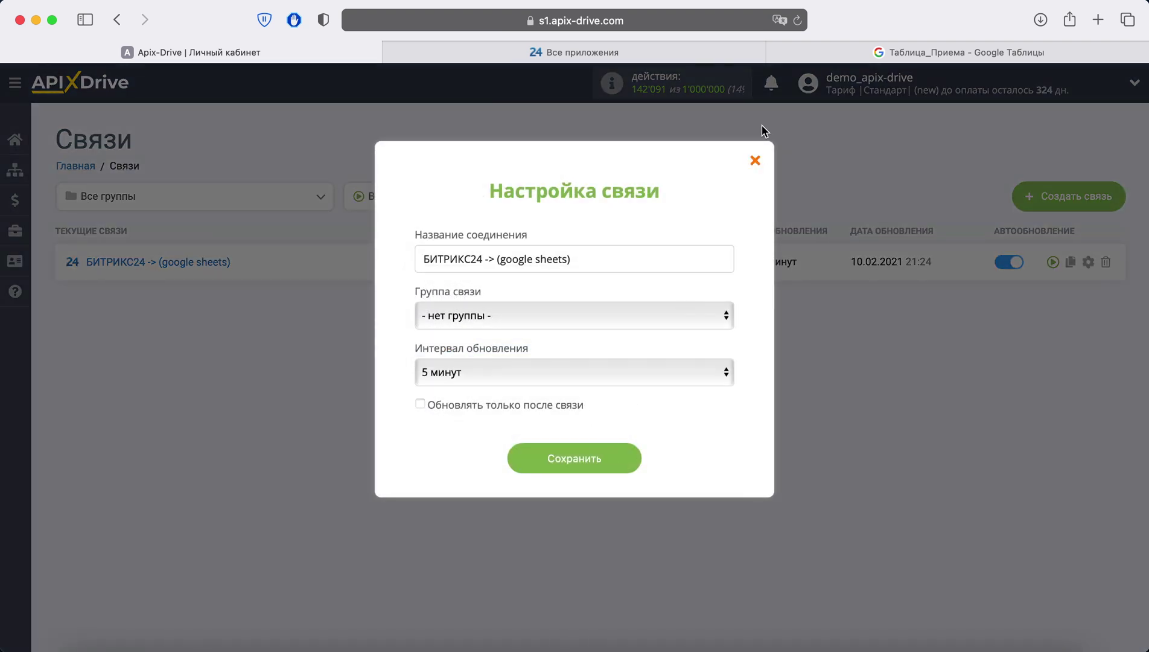
{"action": "left_click", "coordinate": [798, 20]}
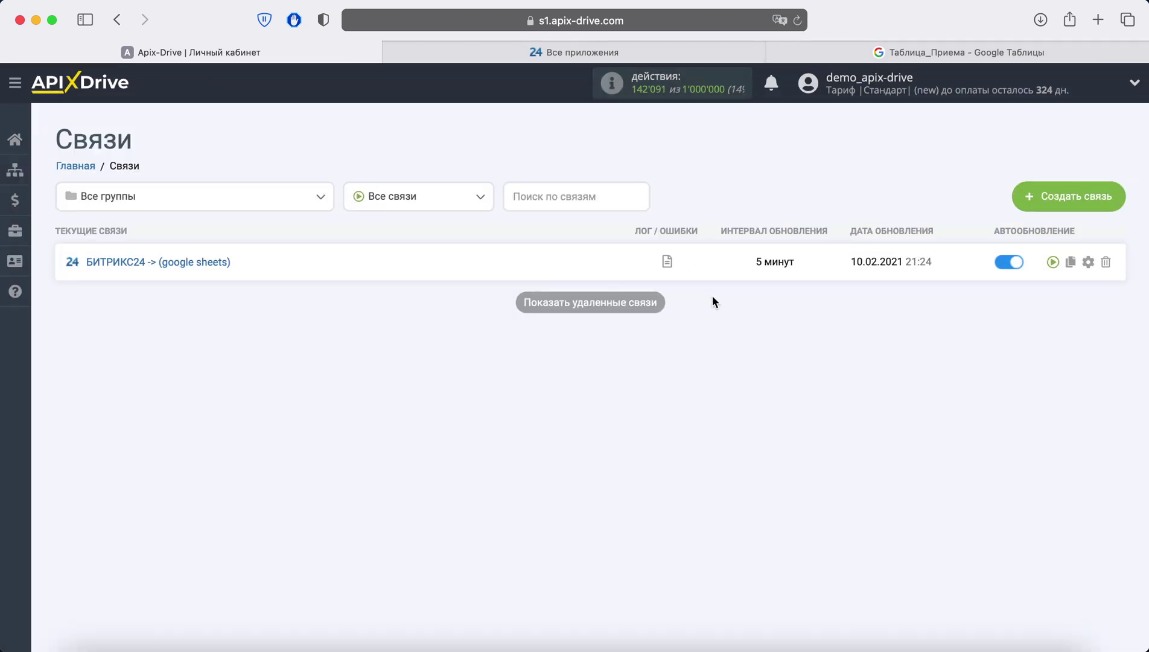